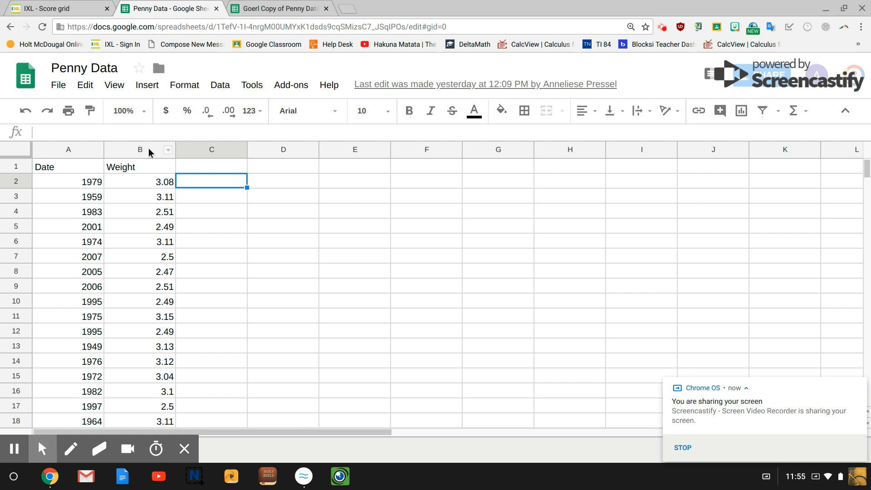
Insert a chart based on the Weight data in column B
left_click(148, 148)
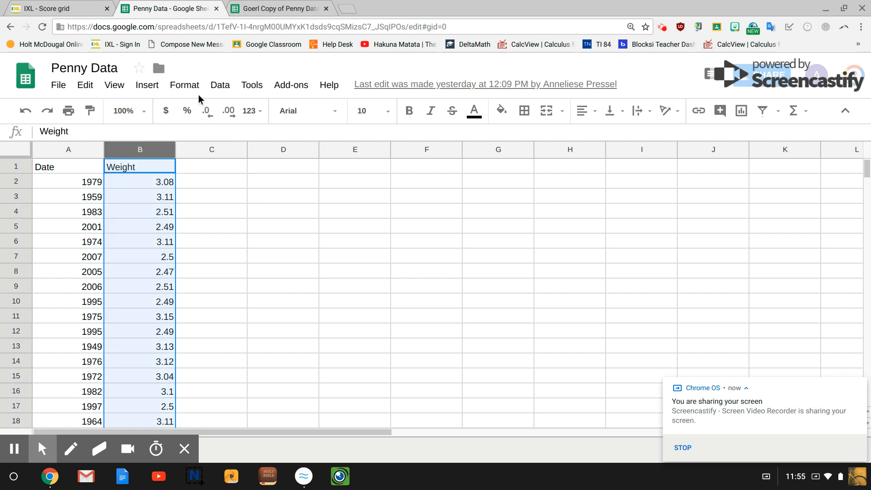
left_click(147, 85)
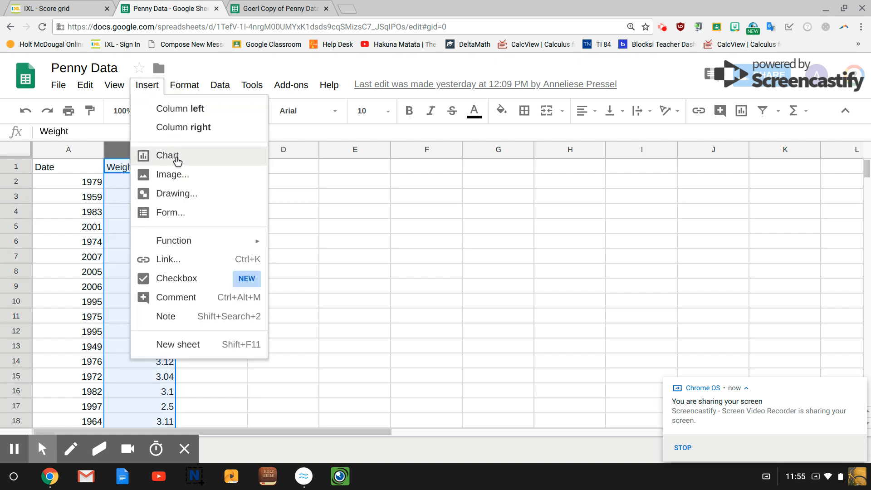
key("Escape")
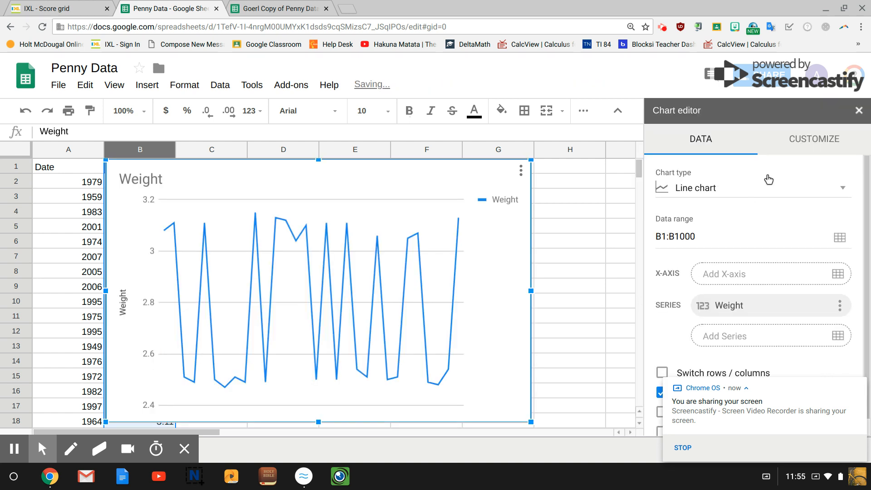
Change the chart type to Histogram chart and close the chart editor
left_click(780, 187)
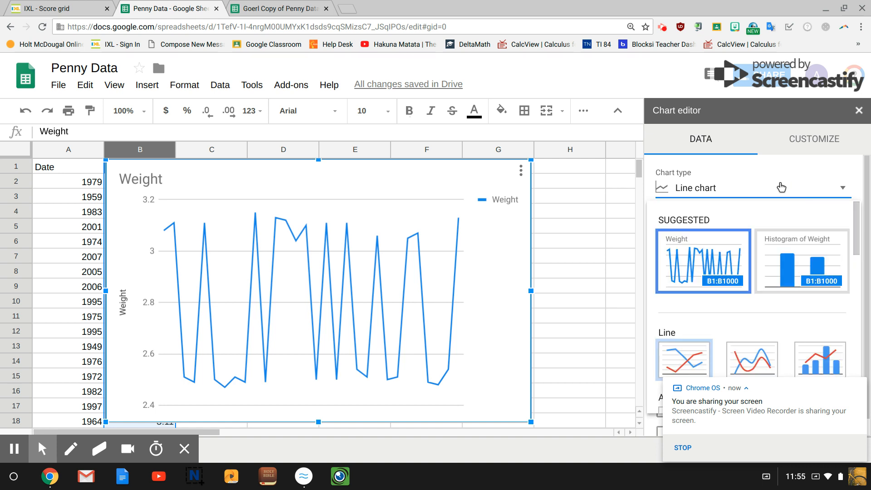
scroll(776, 237, "down", 5)
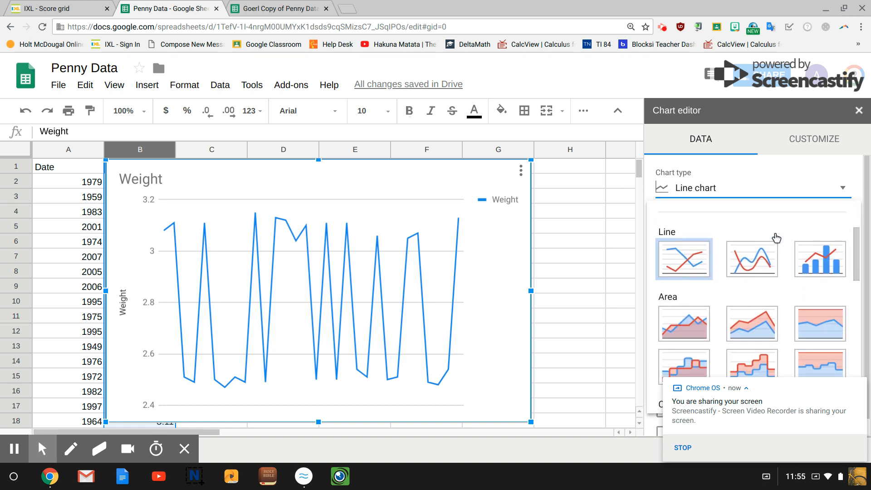
scroll(775, 233, "down", 6)
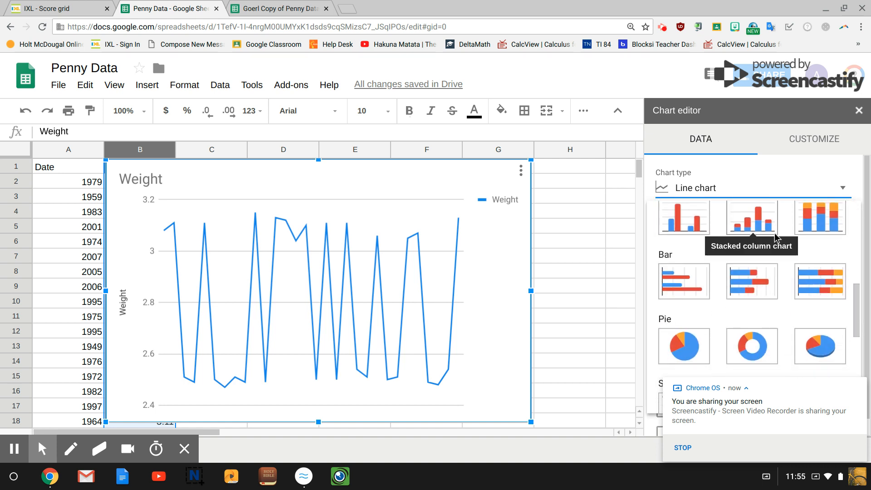
scroll(775, 233, "down", 3)
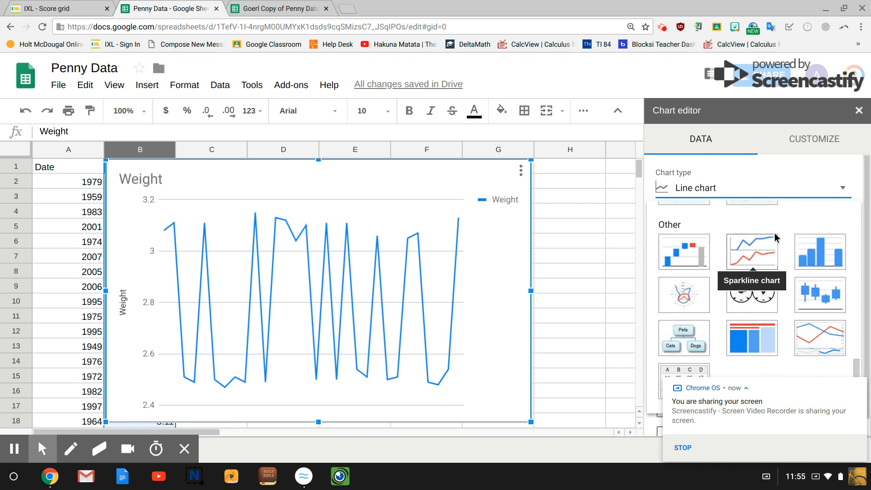
left_click(806, 261)
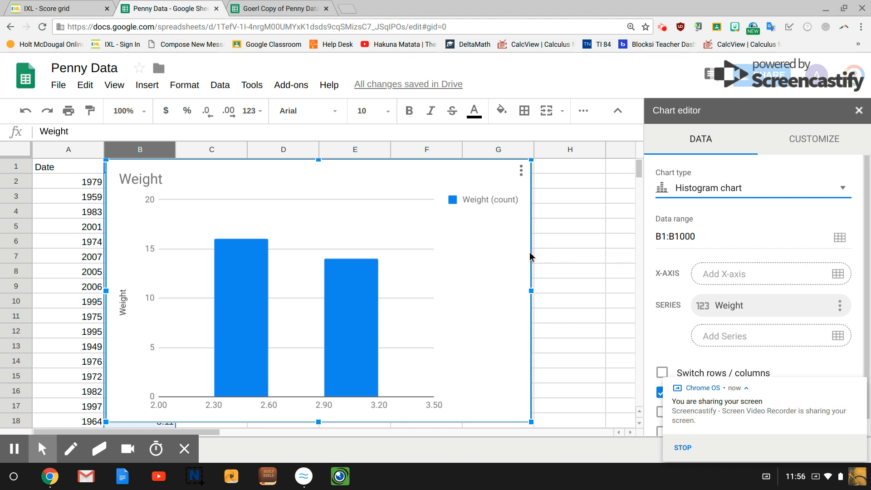
left_click(859, 111)
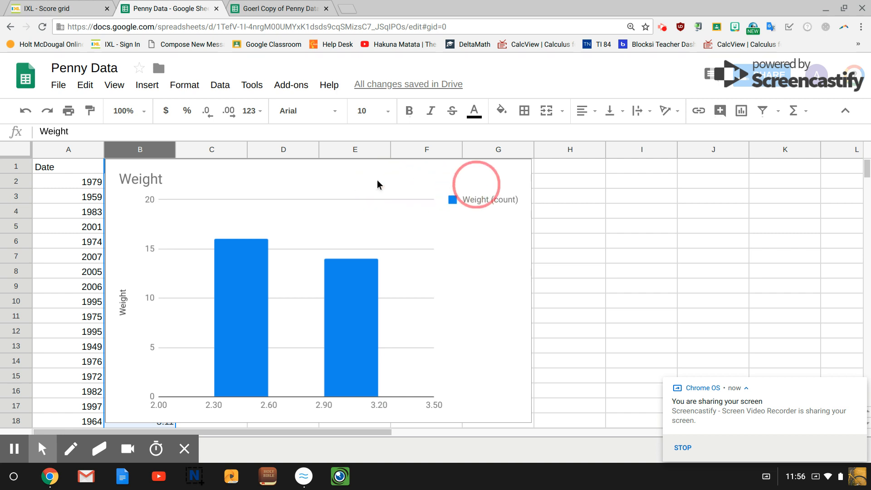
Move the histogram clear of the data so its upper-left corner sits in column I at about row 3
left_click(472, 182)
left_click_drag(473, 181, 663, 182)
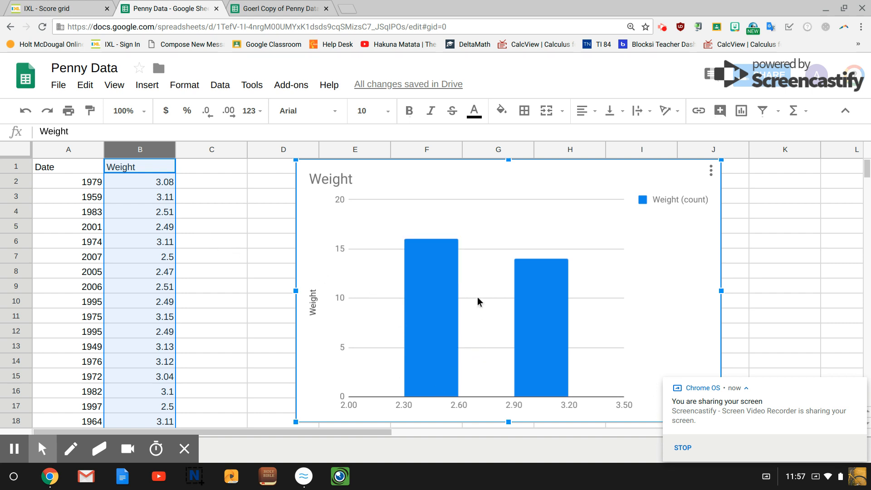
mouse_move(422, 369)
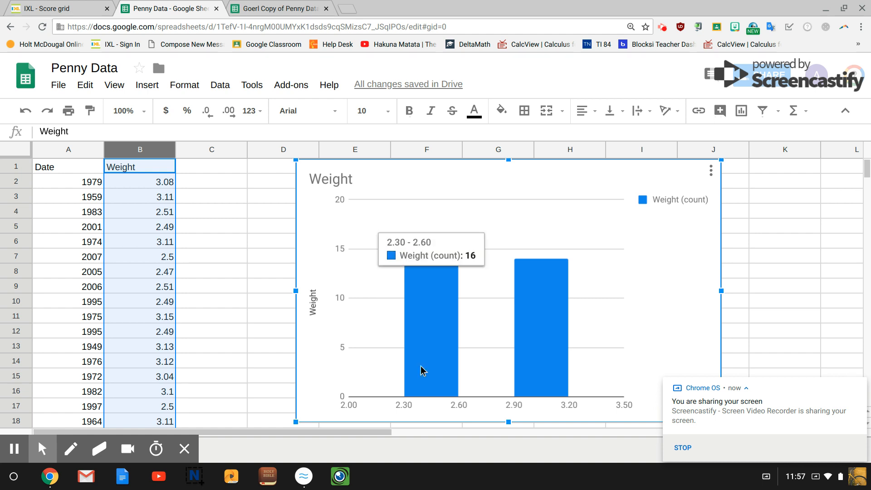
mouse_move(525, 318)
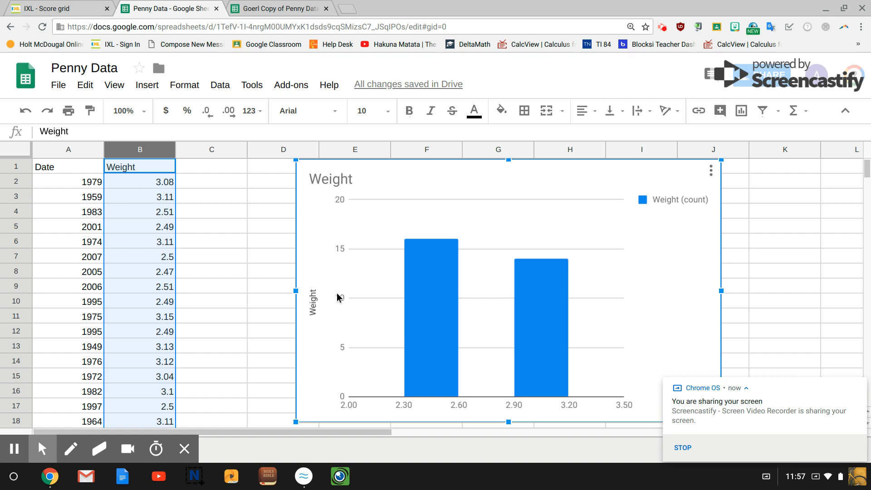
left_click(284, 266)
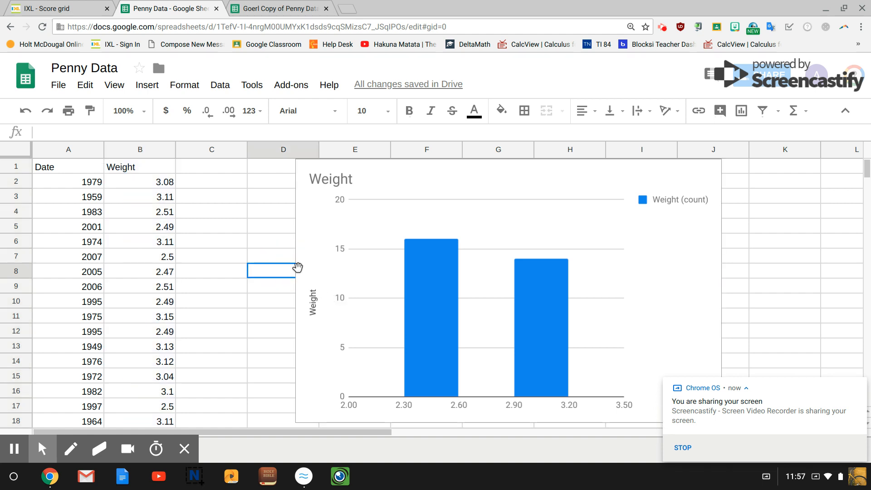
left_click(584, 181)
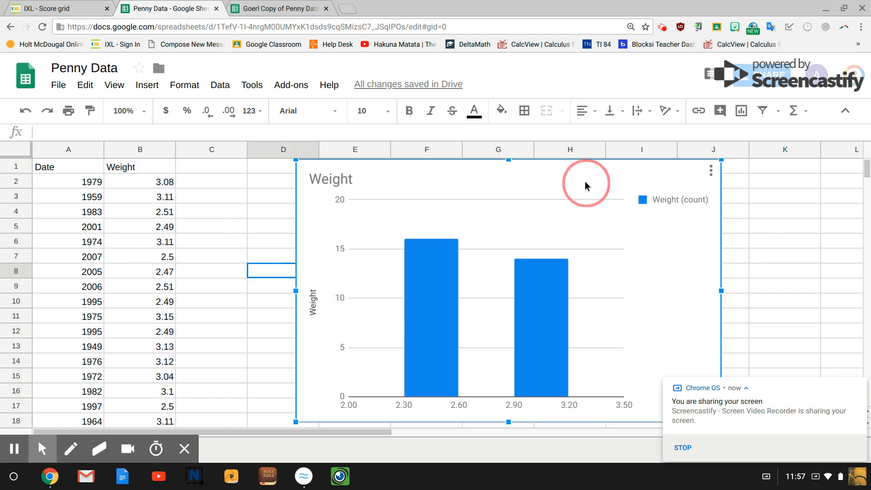
left_click_drag(584, 181, 869, 208)
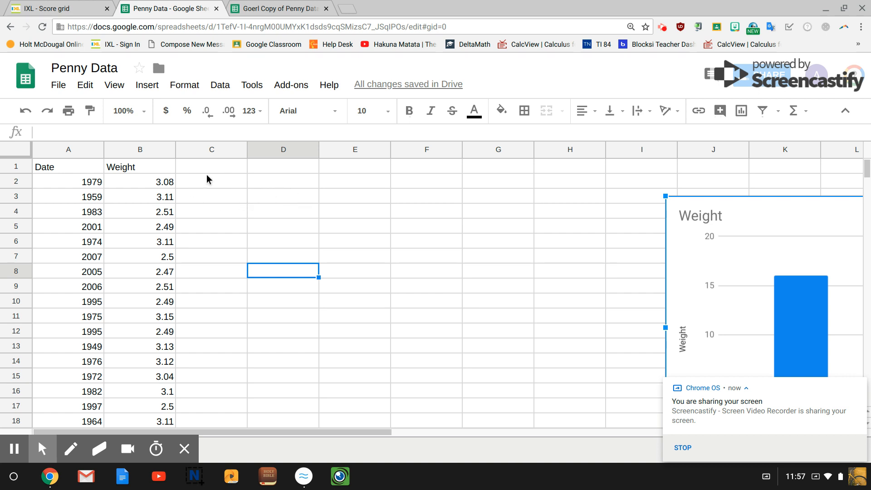
Calculate the mean penny weight in cell D1 with the formula =average(B2:B31)
left_click(265, 169)
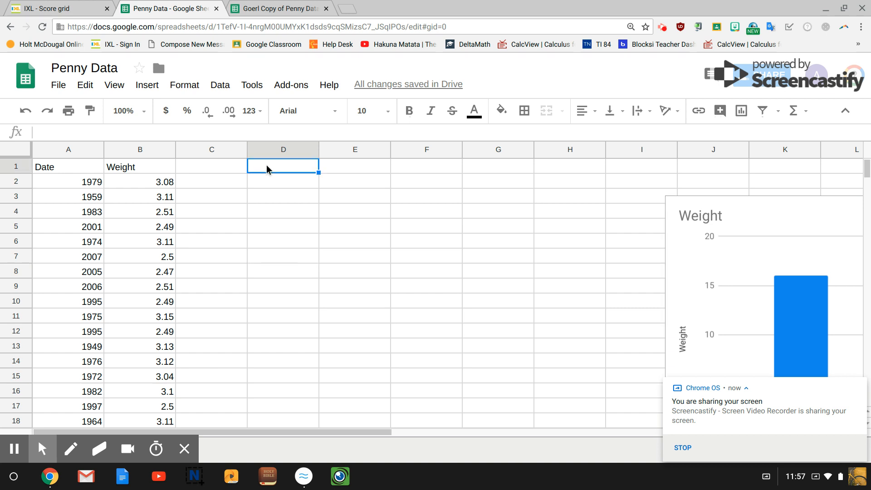
type("=")
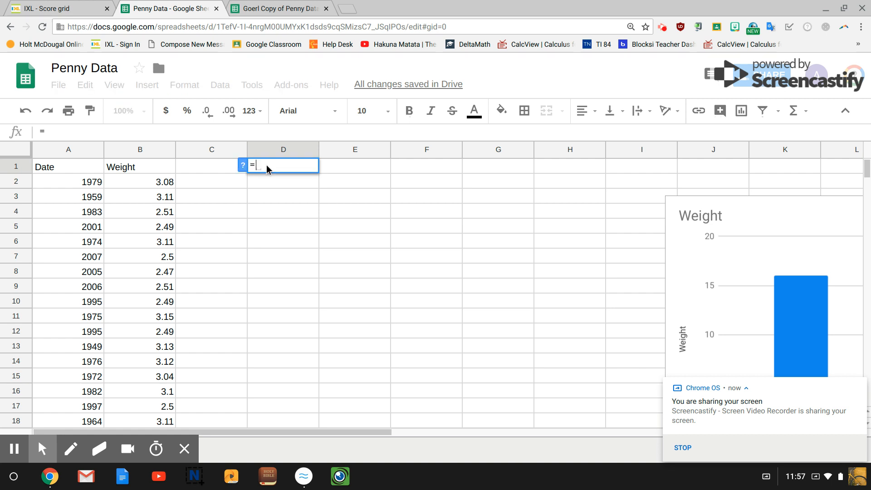
type("average")
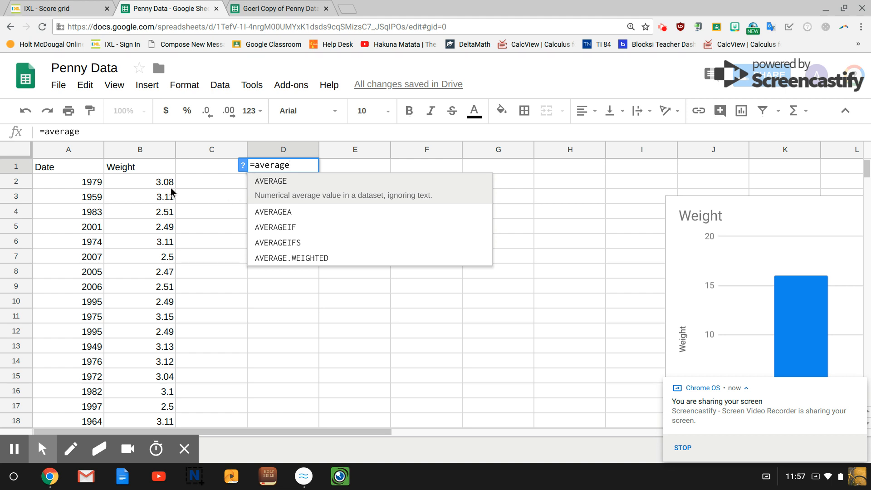
left_click_drag(159, 184, 159, 217)
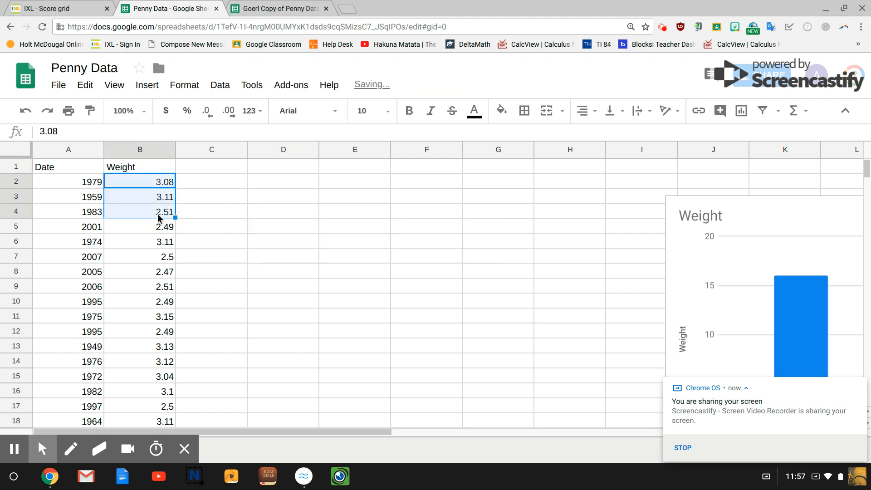
left_click(157, 214)
left_click(266, 171)
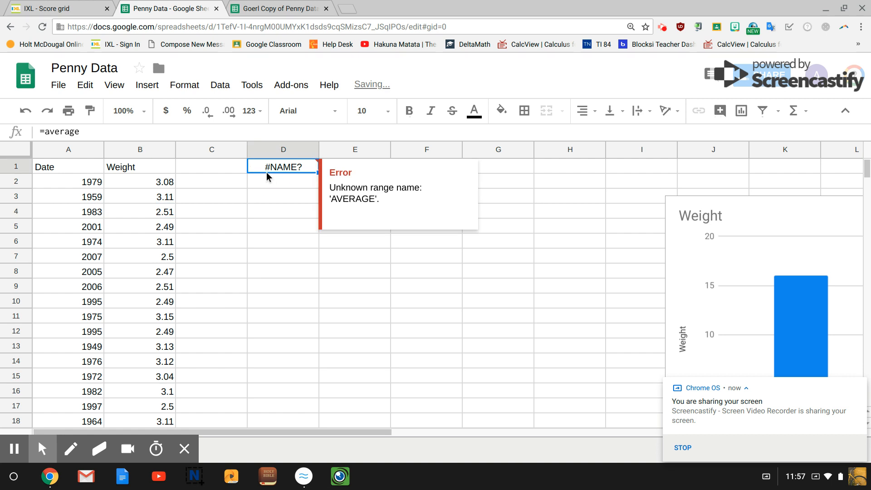
left_click(155, 132)
type("(")
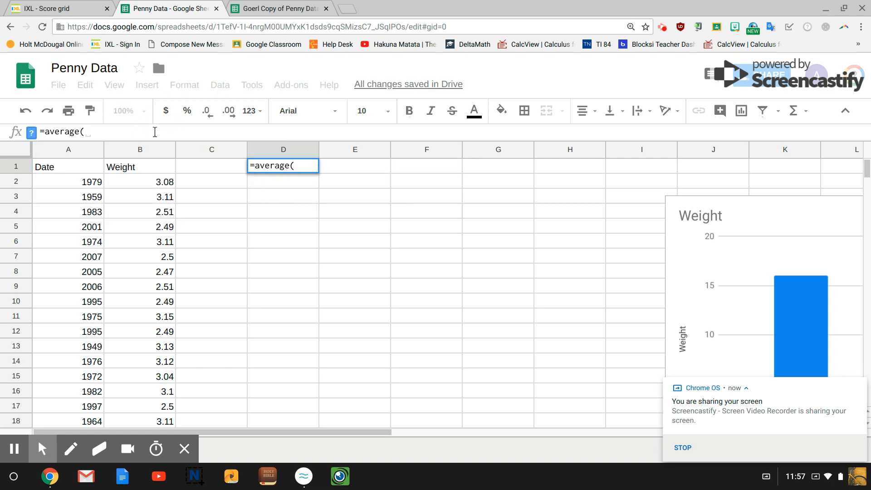
left_click_drag(129, 182, 144, 410)
left_click_drag(135, 374, 137, 361)
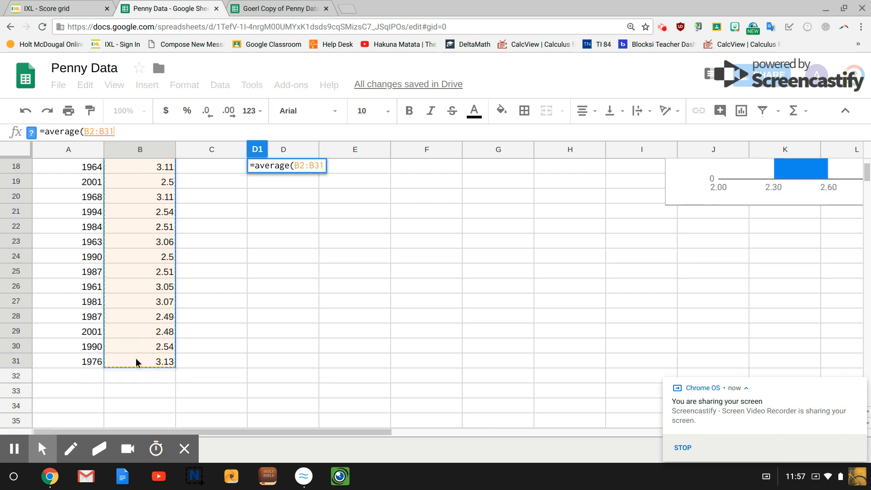
key("Return")
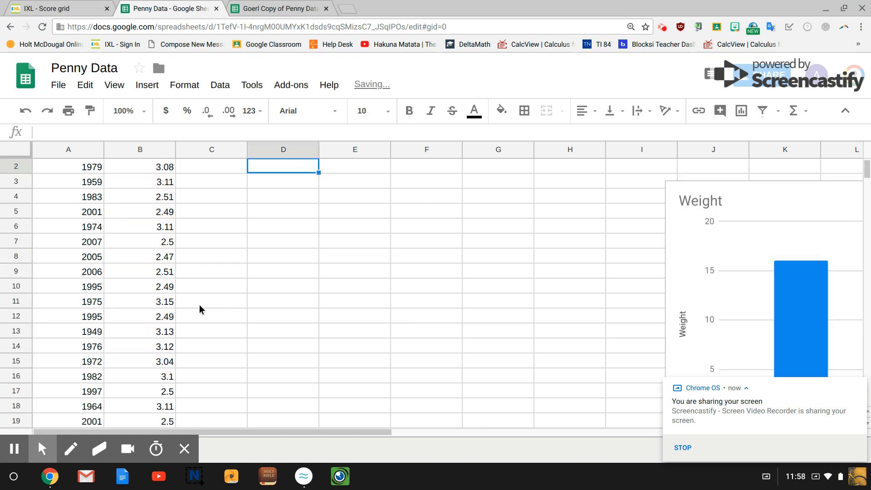
Enter =B2-$D$1 in cell D2 to calculate the first weight's deviation from the mean, with an absolute reference to D1
scroll(201, 306, "up", 1)
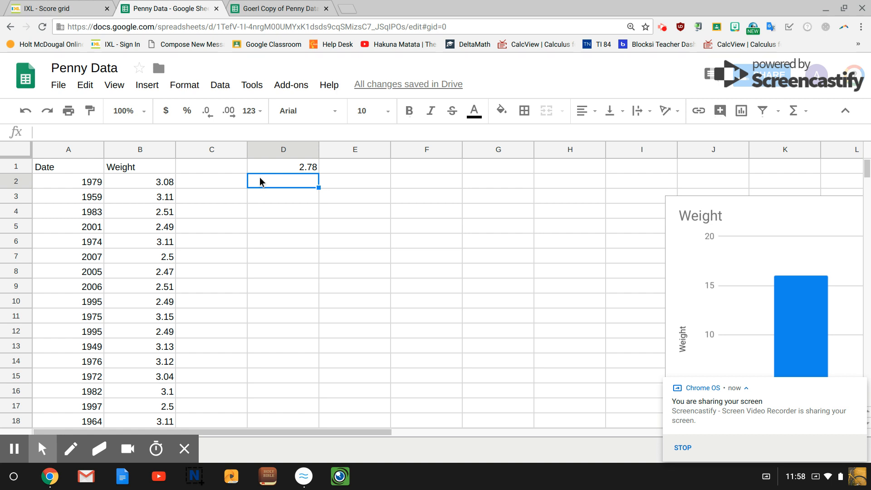
type("=")
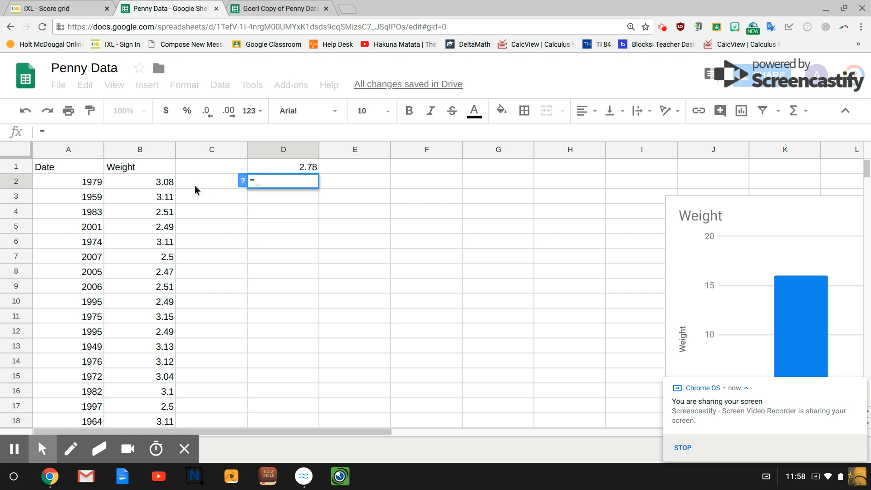
left_click(154, 182)
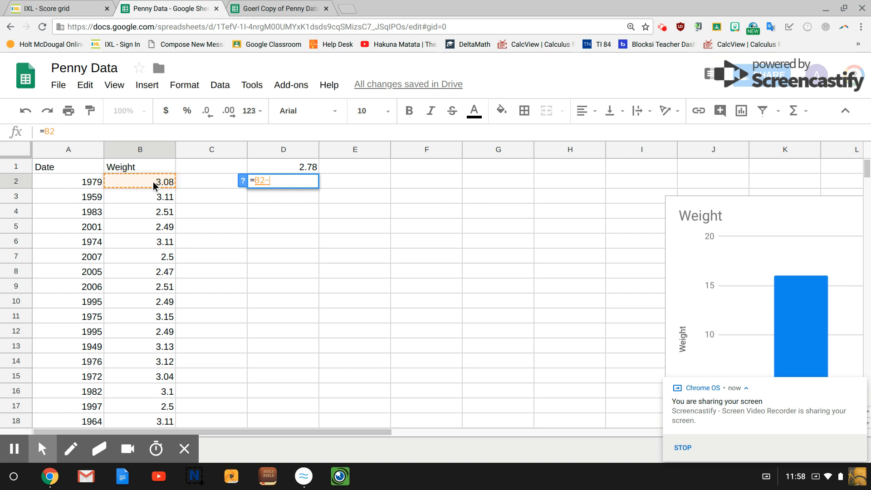
type("-")
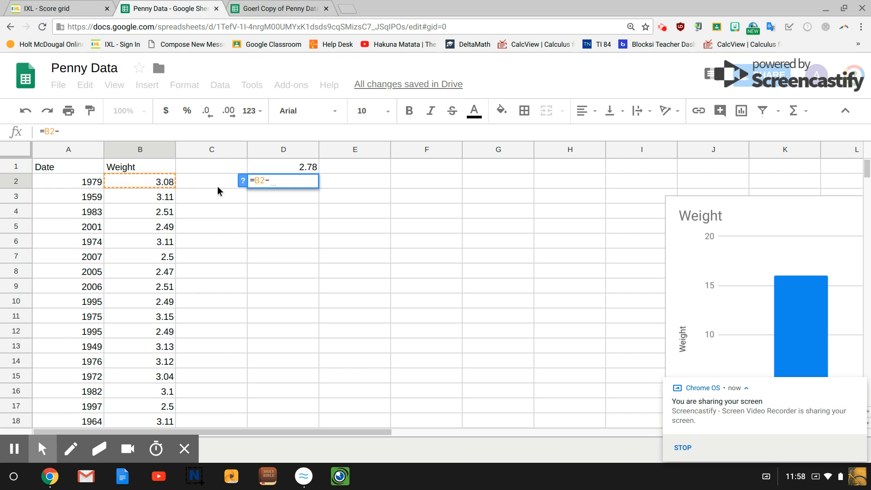
left_click(284, 165)
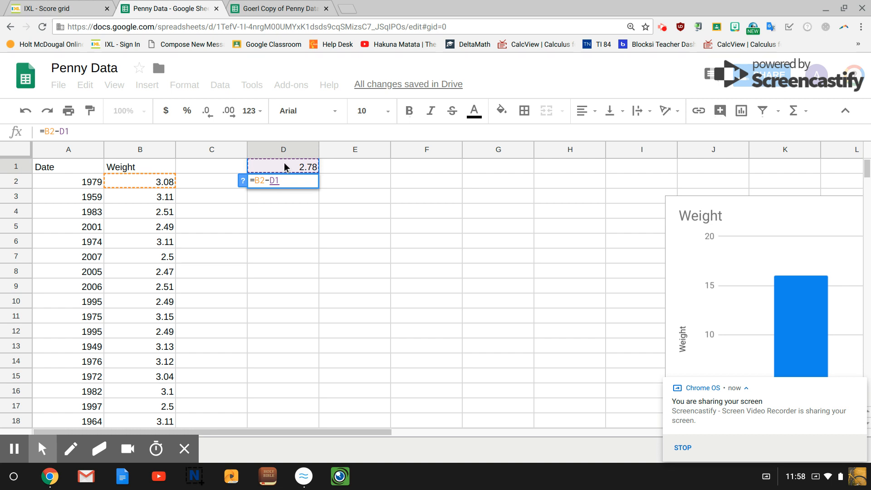
left_click(269, 181)
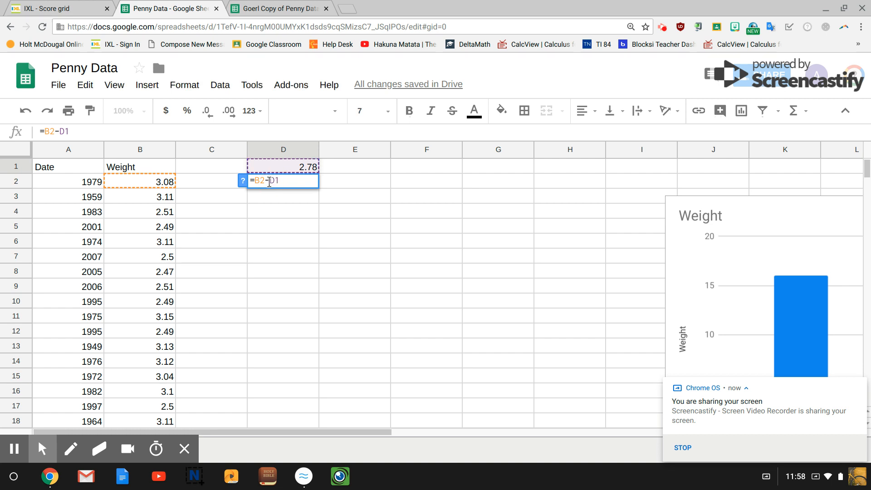
type("$")
left_click(282, 180)
type("$")
key("Return")
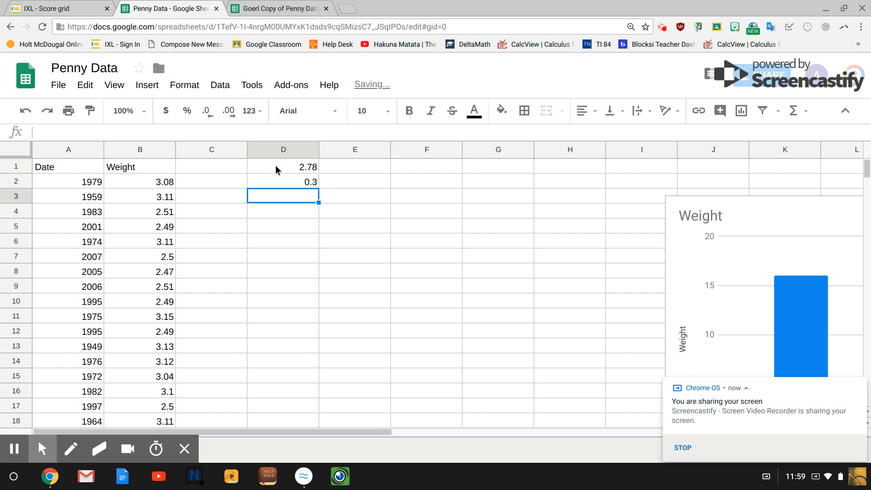
Fill the deviation formula from D2 down to D31 and dismiss the screen-sharing notification
left_click(301, 169)
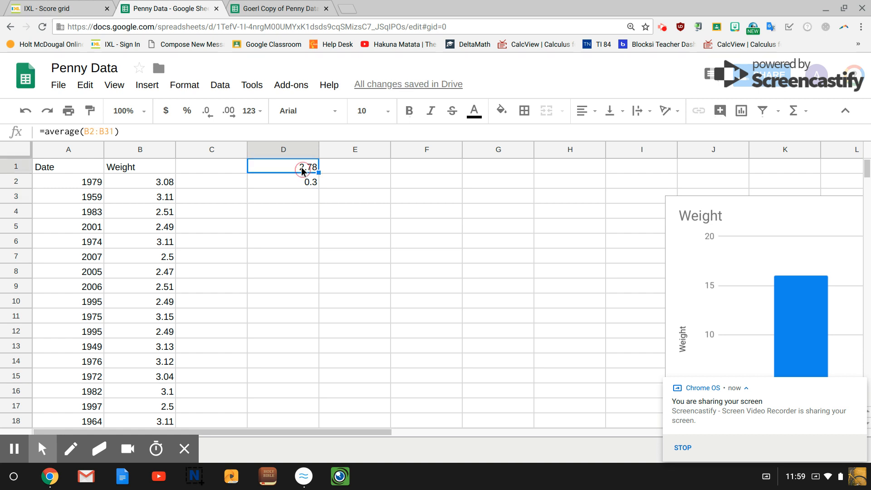
left_click(299, 181)
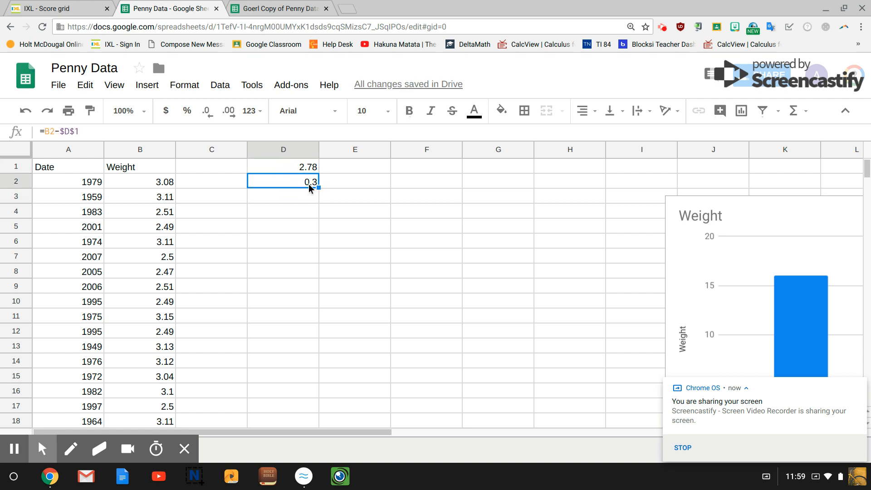
left_click_drag(317, 186, 287, 365)
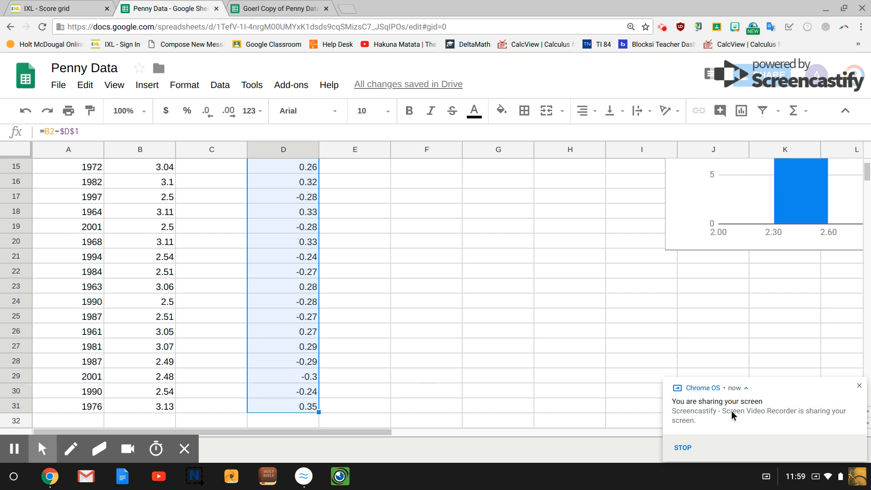
left_click(859, 386)
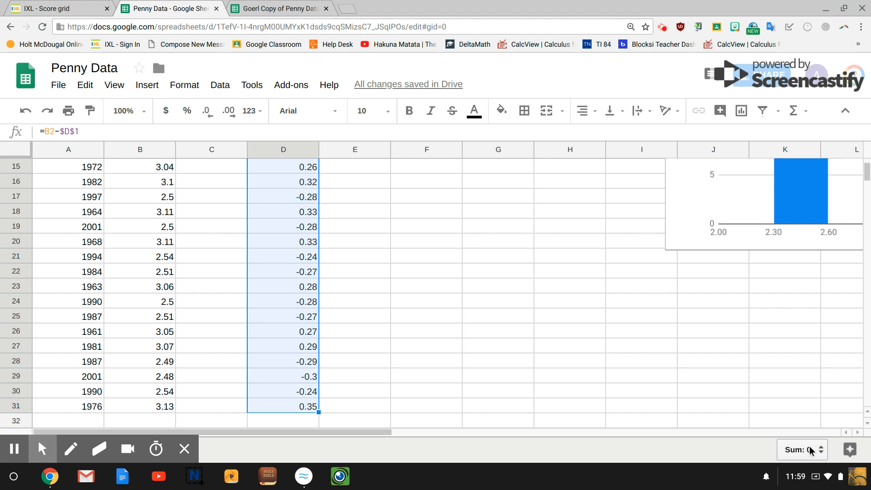
scroll(619, 379, "up", 5)
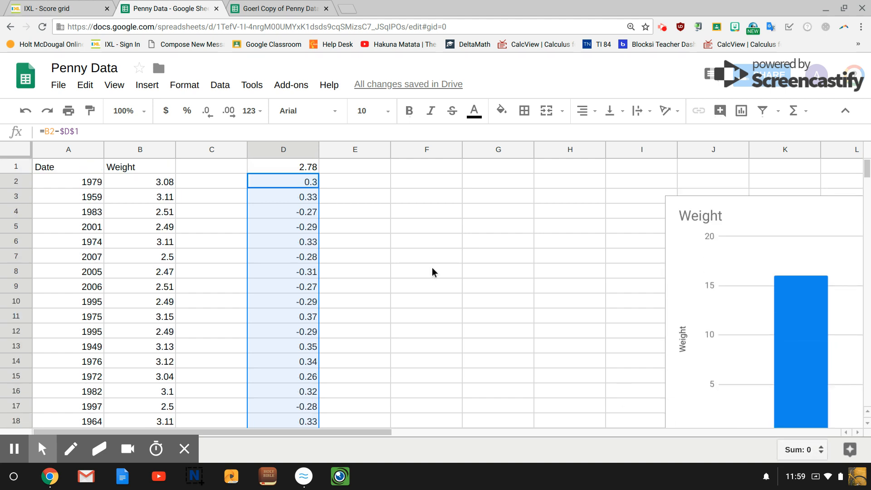
Enter =D2*D2 in cell E2 to square the first weight's deviation from the mean
left_click(364, 182)
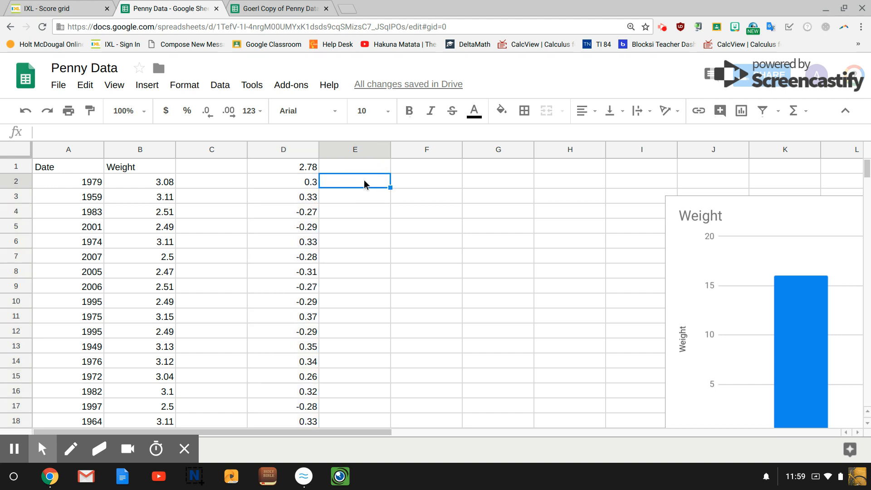
type("=")
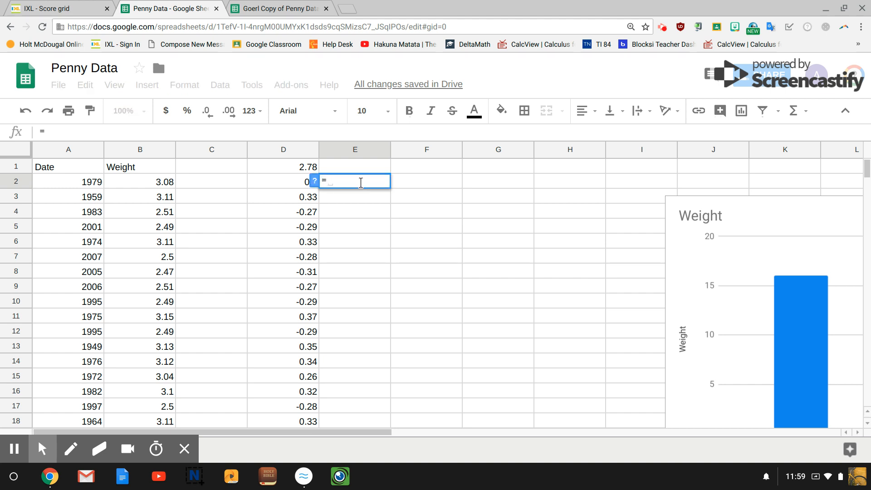
left_click(297, 187)
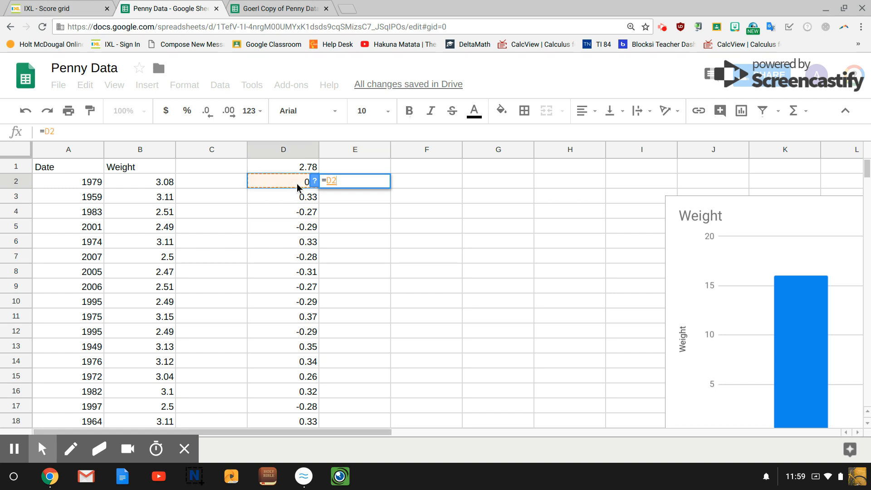
type("*")
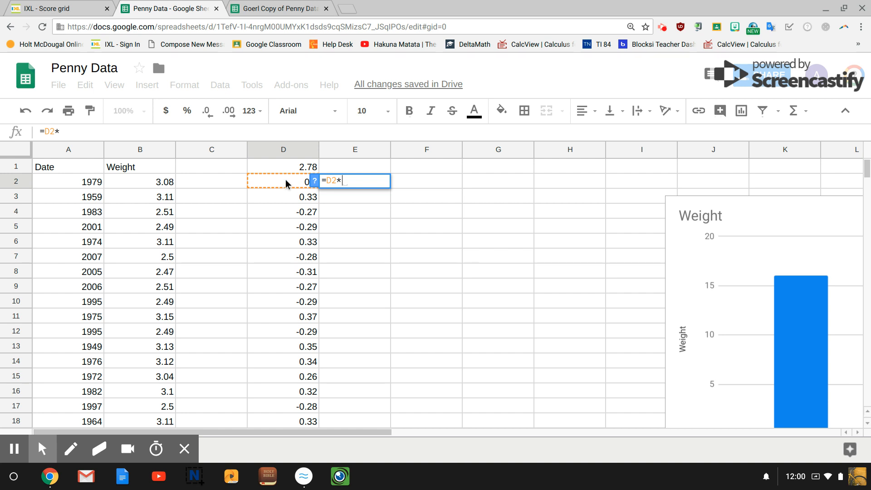
left_click(286, 184)
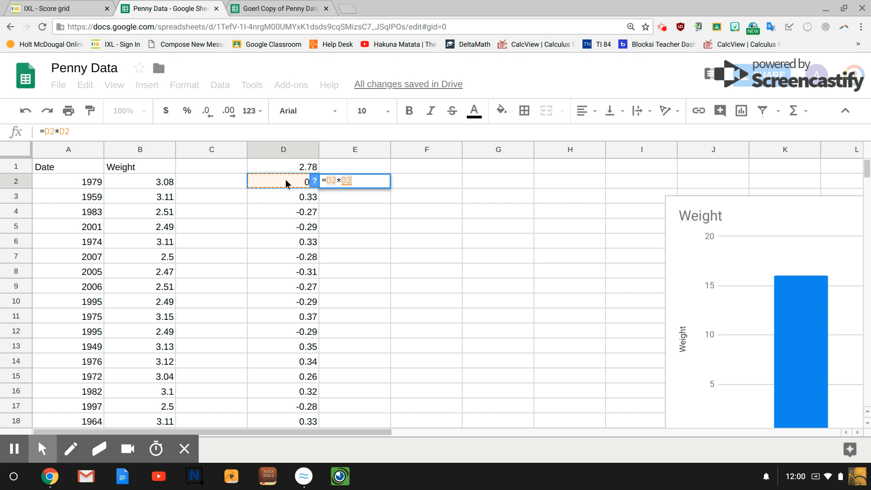
key("Return")
Fill the squared-deviation formula from E2 down to E31
left_click(336, 183)
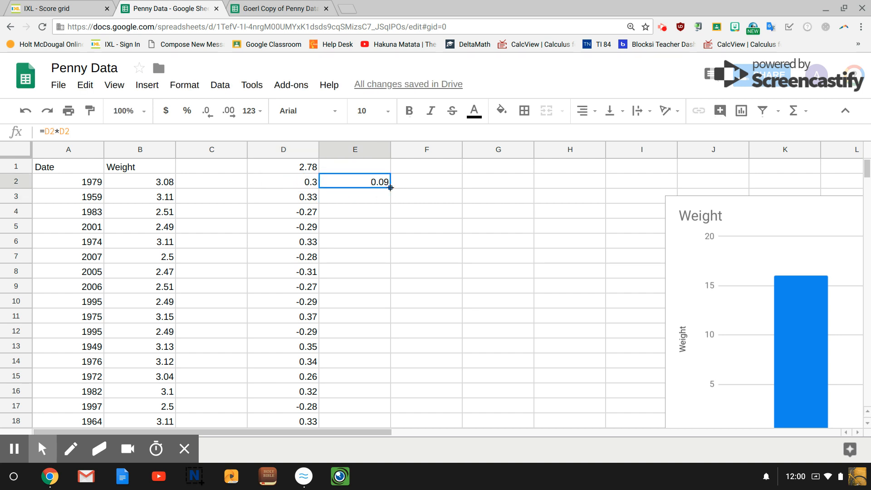
left_click_drag(391, 187, 352, 272)
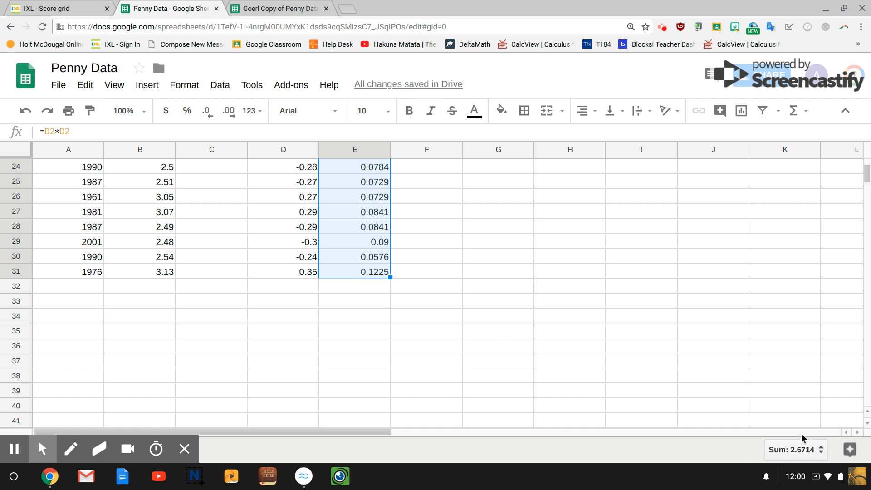
scroll(540, 345, "up", 5)
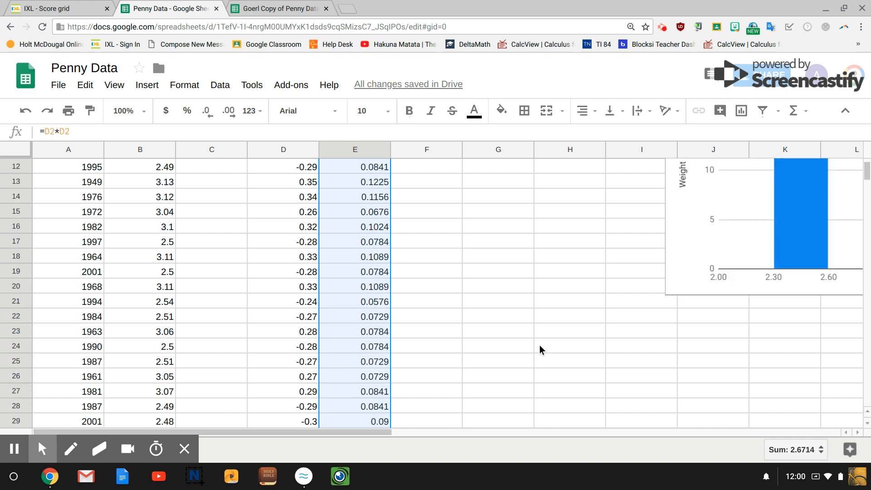
scroll(540, 345, "up", 4)
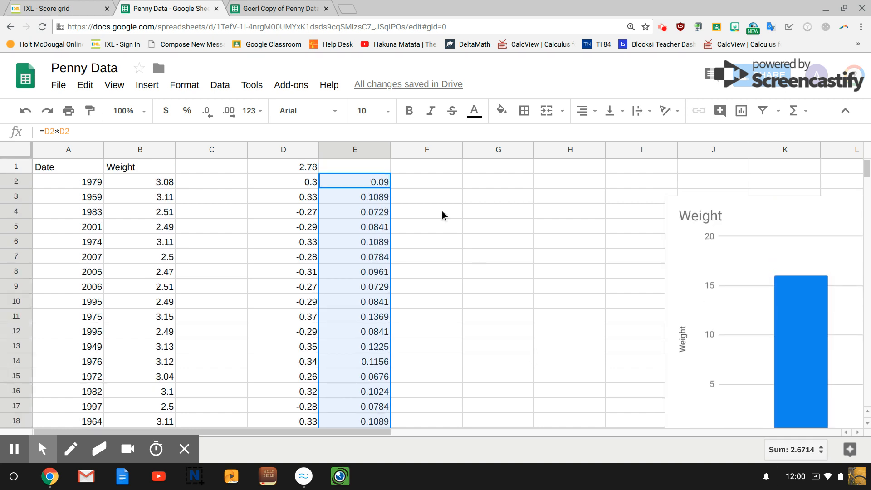
Add up the squared deviations in cell F1 with the formula =sum(e2:e31)
left_click(439, 168)
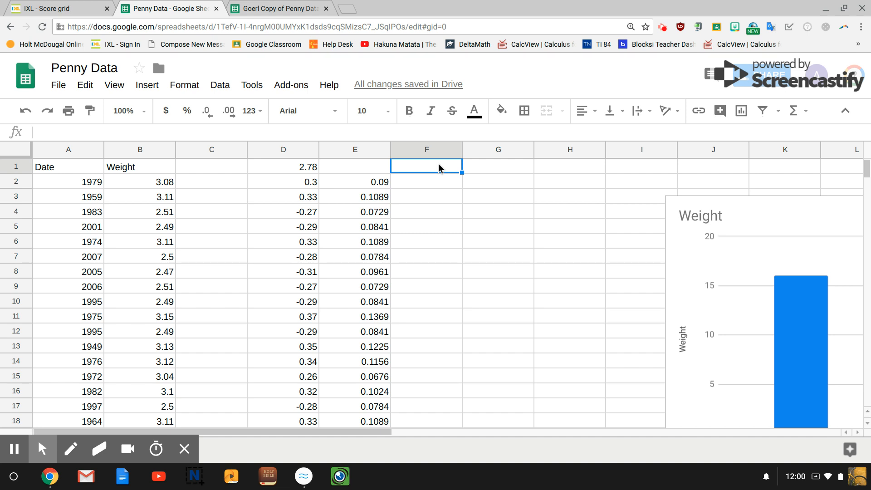
type("=sum")
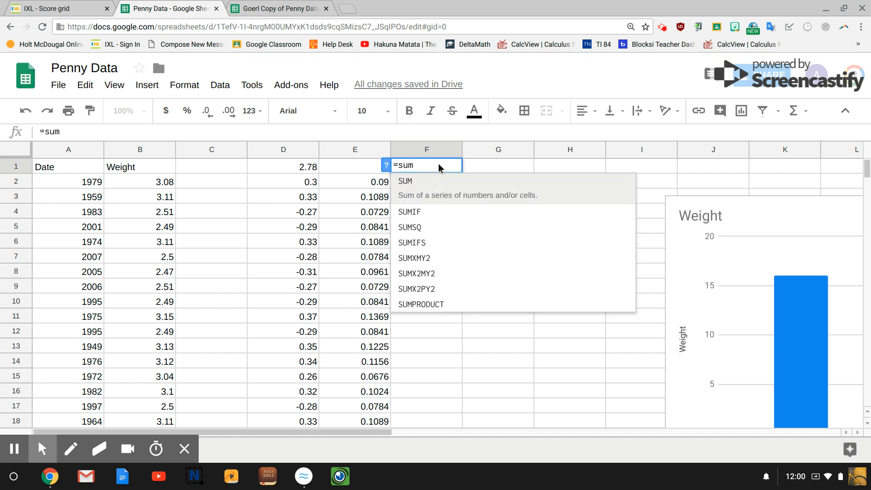
type("(")
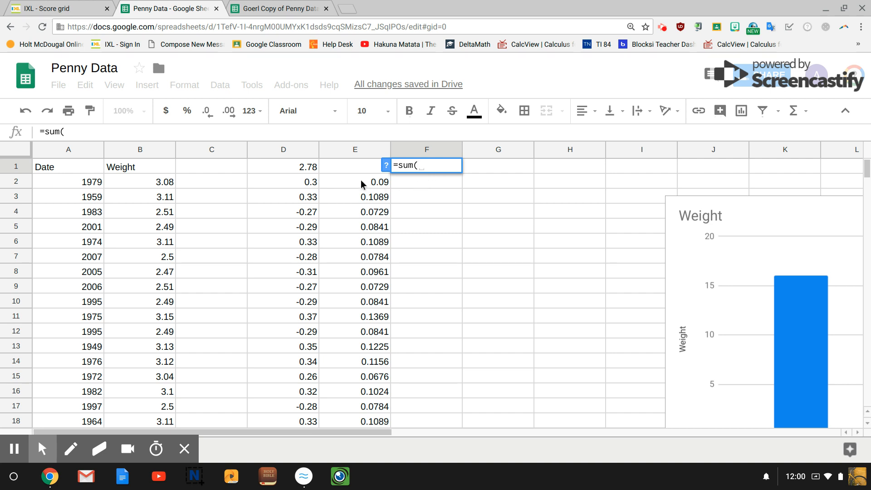
type("e")
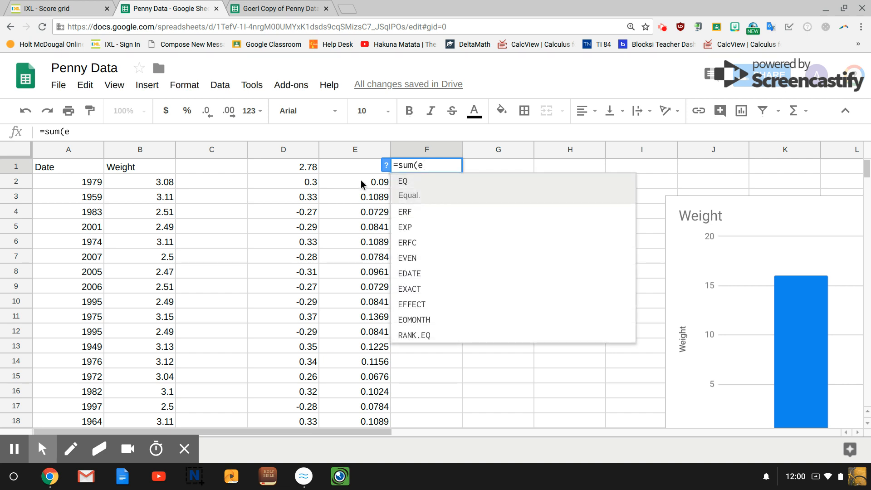
type("2:")
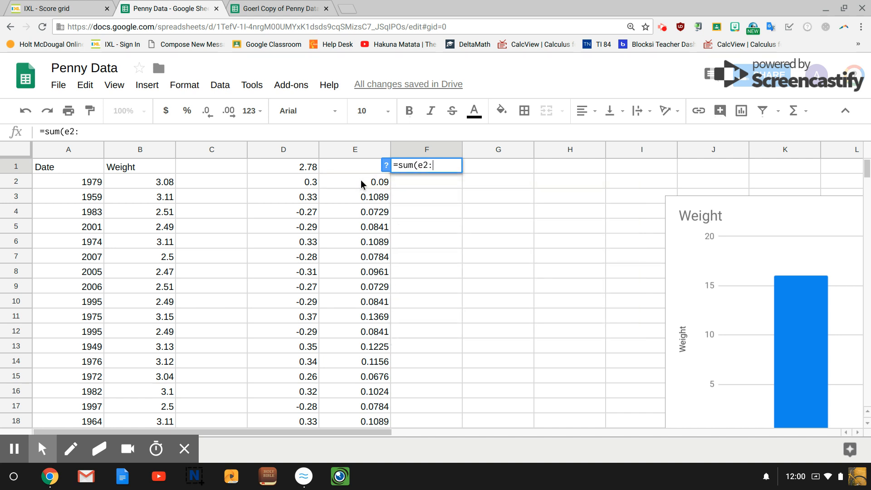
type("e31")
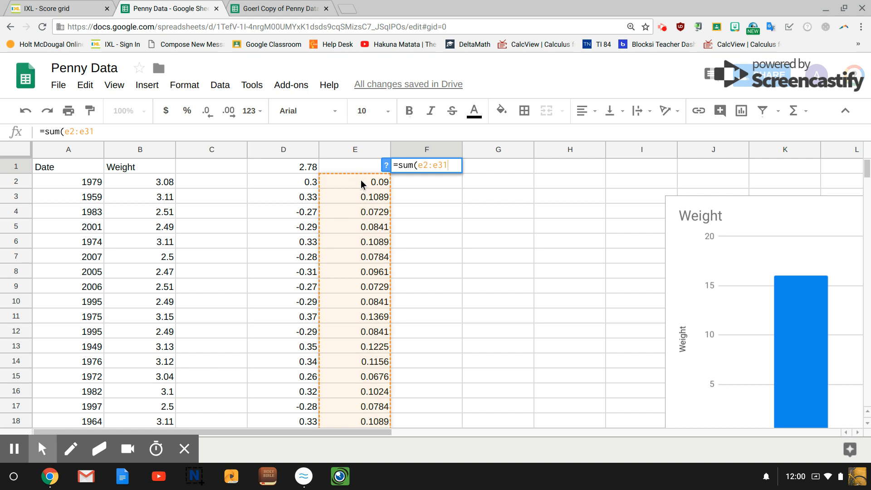
type(")")
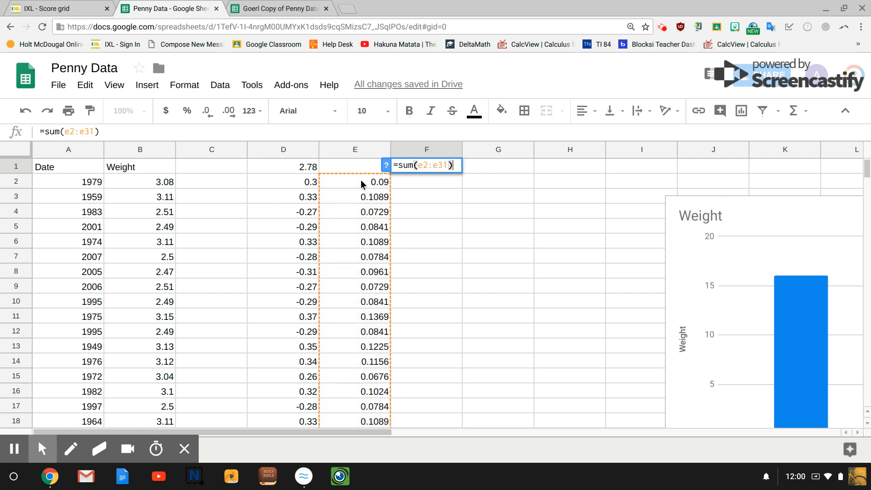
key("Return")
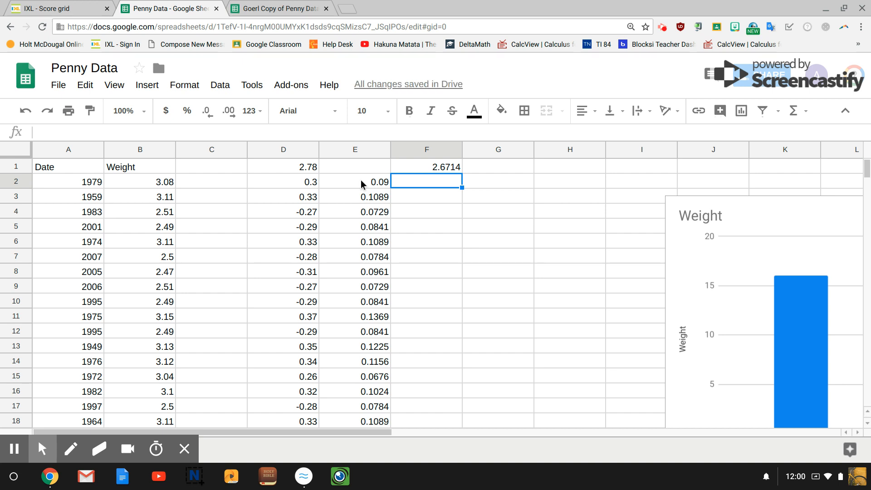
Calculate the variance in cell G1 by dividing the sum of squares by 29 with =F1/29
left_click(468, 168)
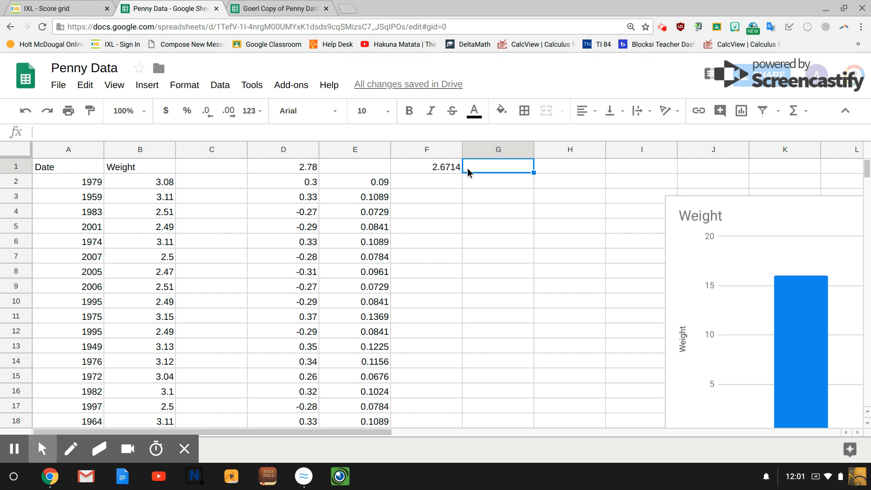
type("=")
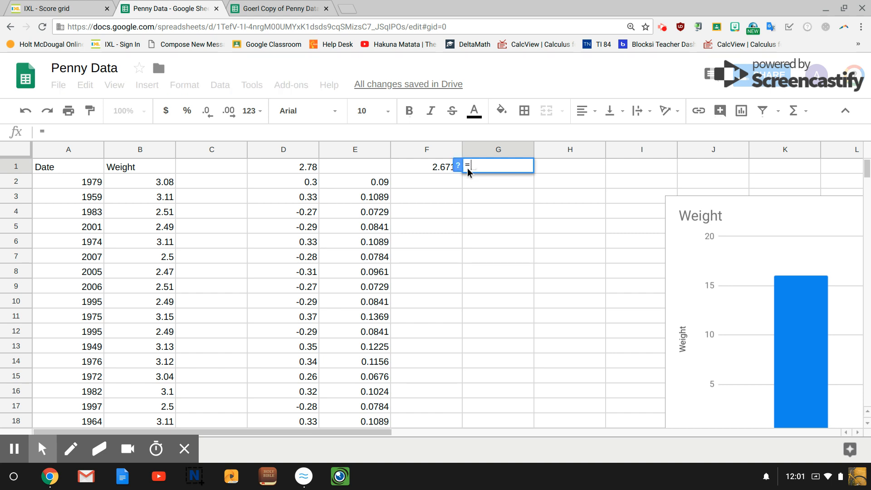
left_click(436, 166)
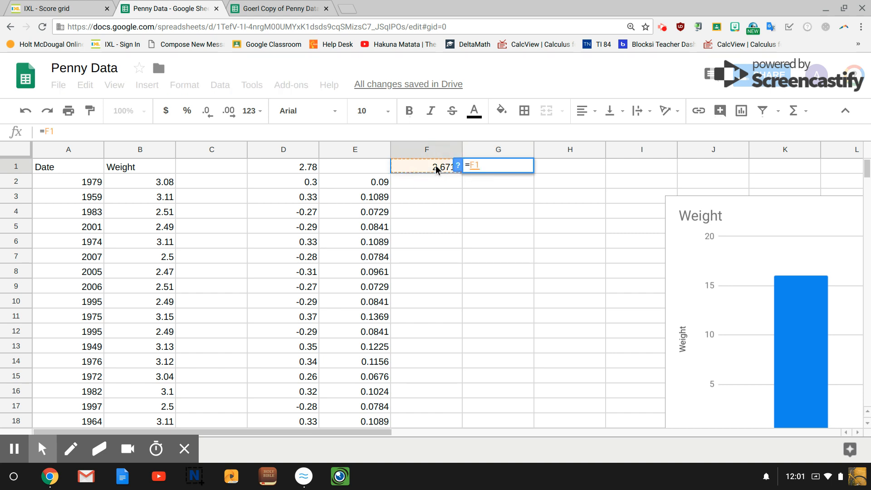
type("/")
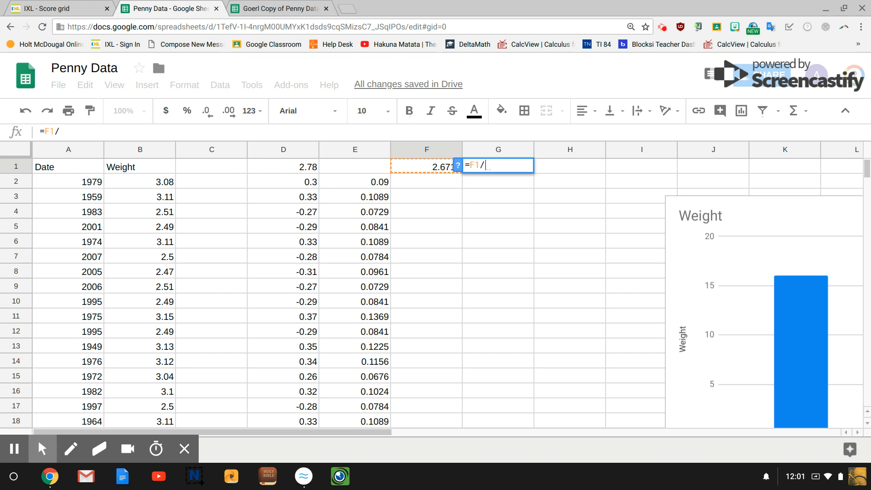
type("29")
key("Return")
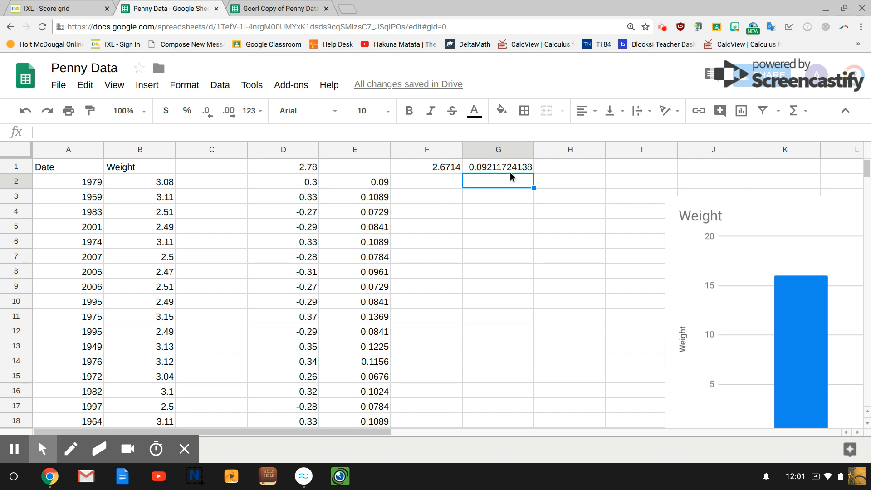
Label G2 "variance" and F2 "sum of (y-mean)squared", widening column F to fit its label
type("variance")
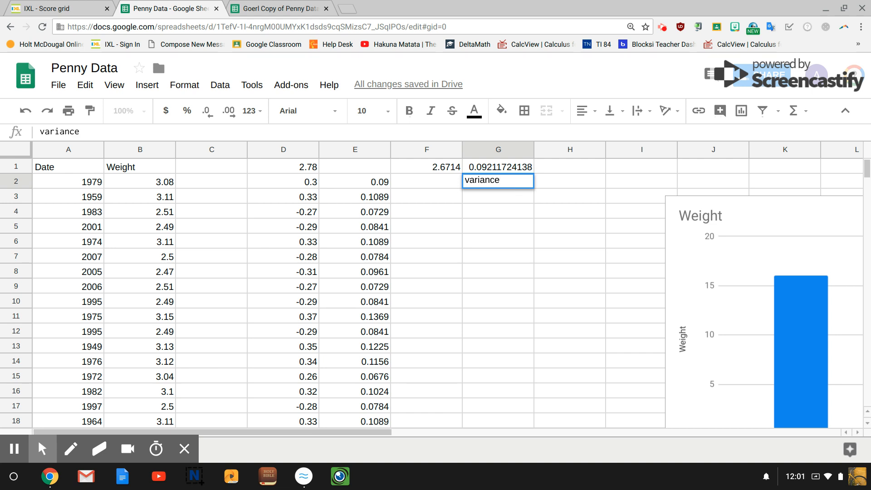
key("Left")
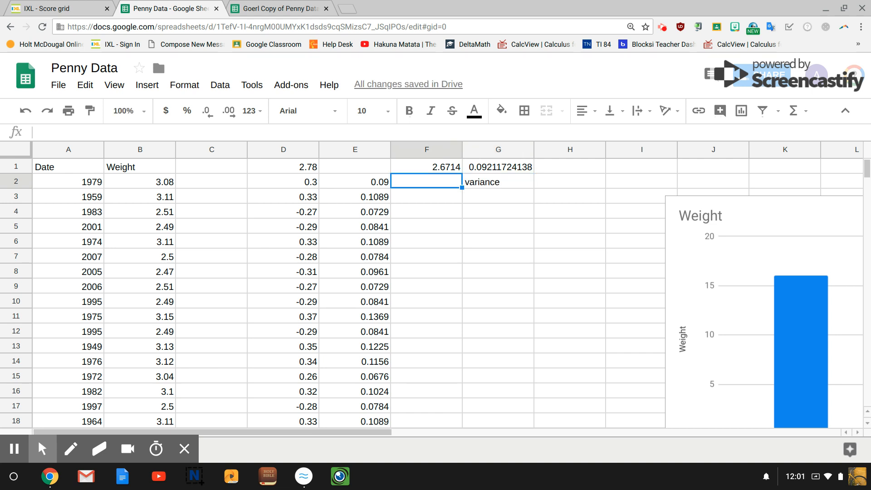
type("sum of ")
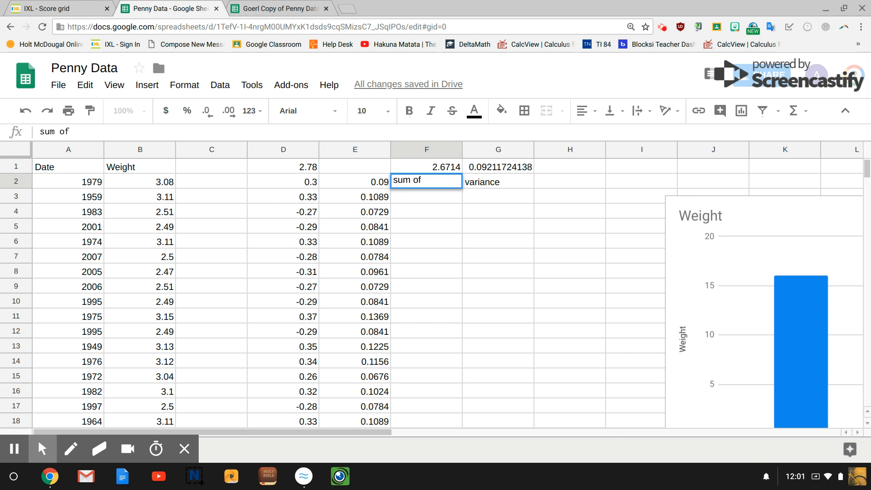
type("(y-mean)")
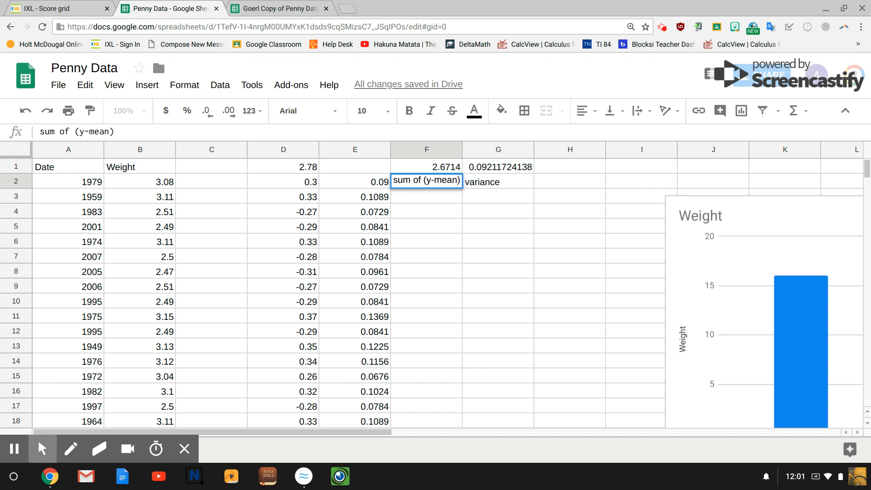
type("squared")
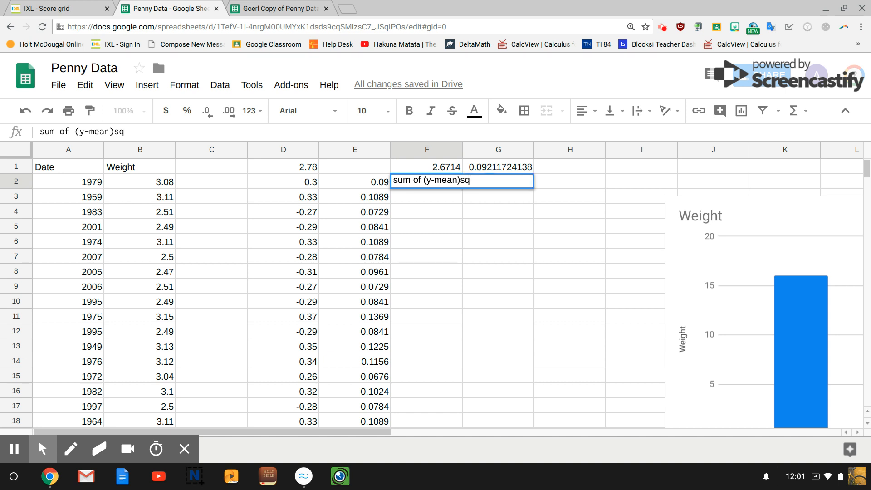
left_click(499, 202)
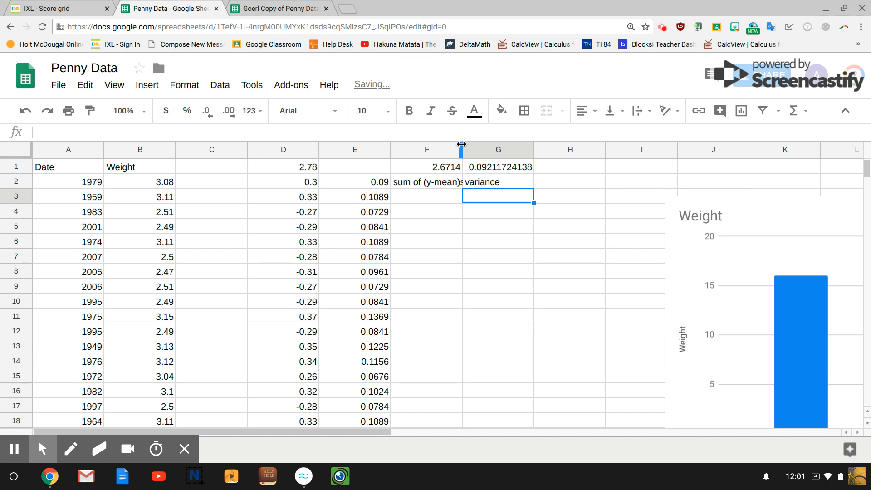
left_click_drag(462, 144, 514, 144)
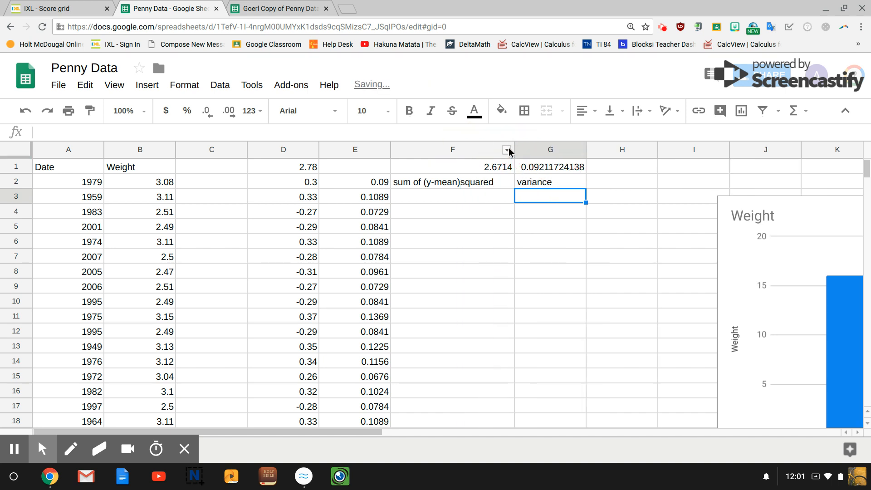
Label cell H2 "st. deviation"
left_click(602, 166)
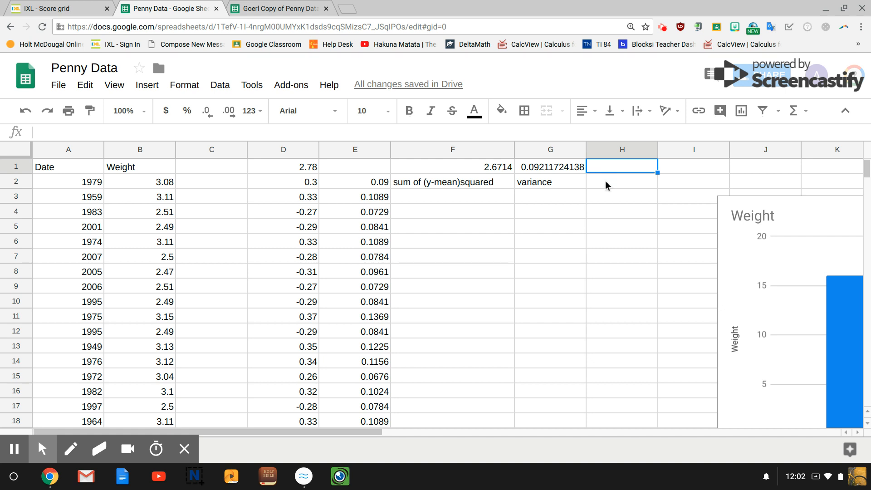
left_click(606, 181)
type("st. de")
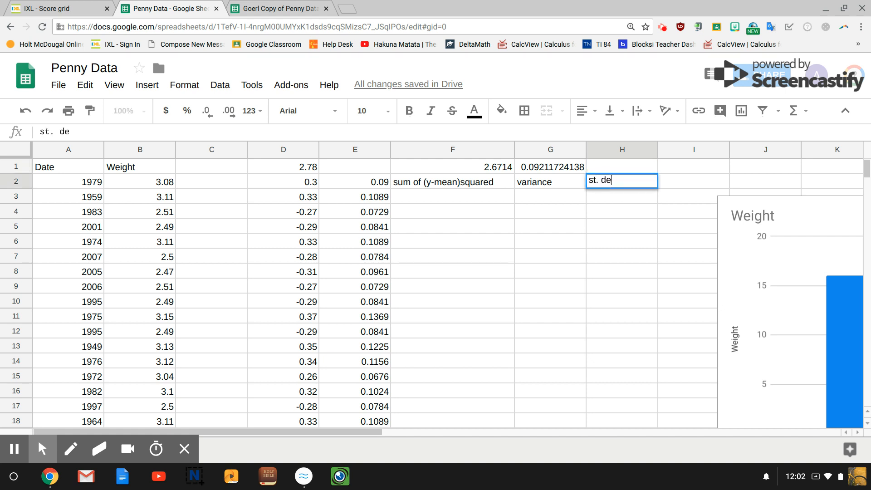
type("viation")
Calculate the standard deviation in cell H1 as the square root of the variance with =sqrt(G1)
left_click(635, 172)
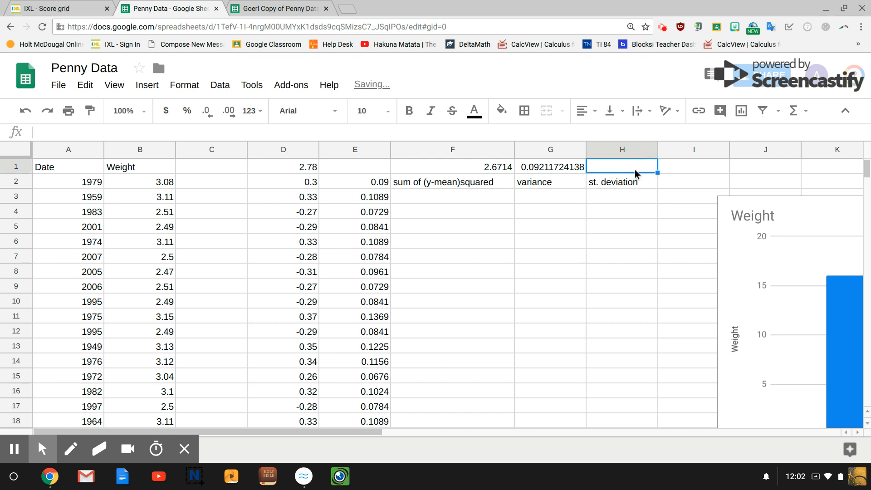
type("=")
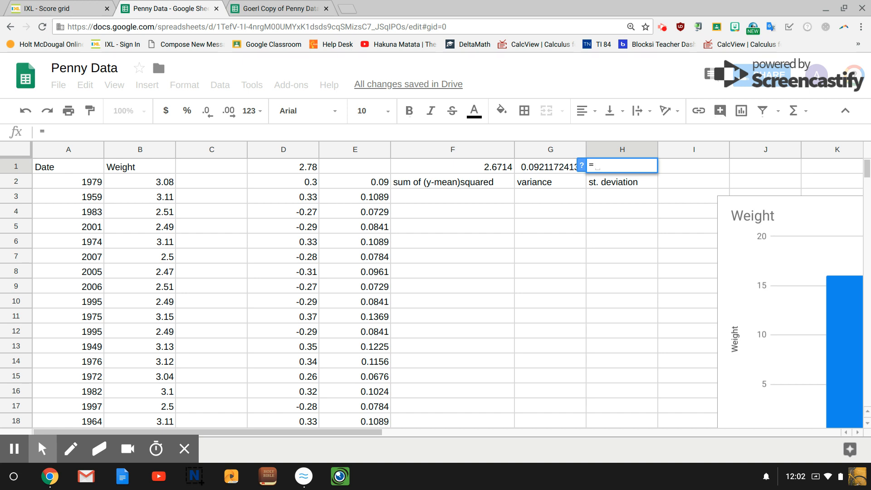
type("sqrt")
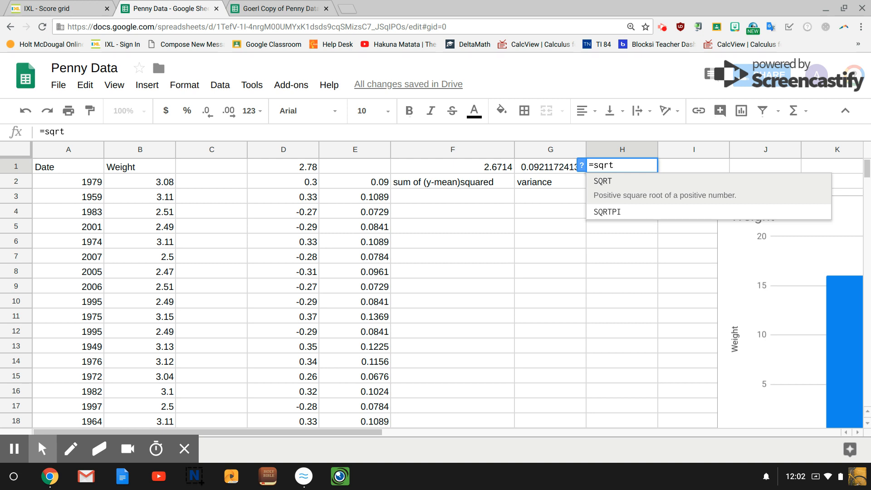
type("(")
left_click(544, 166)
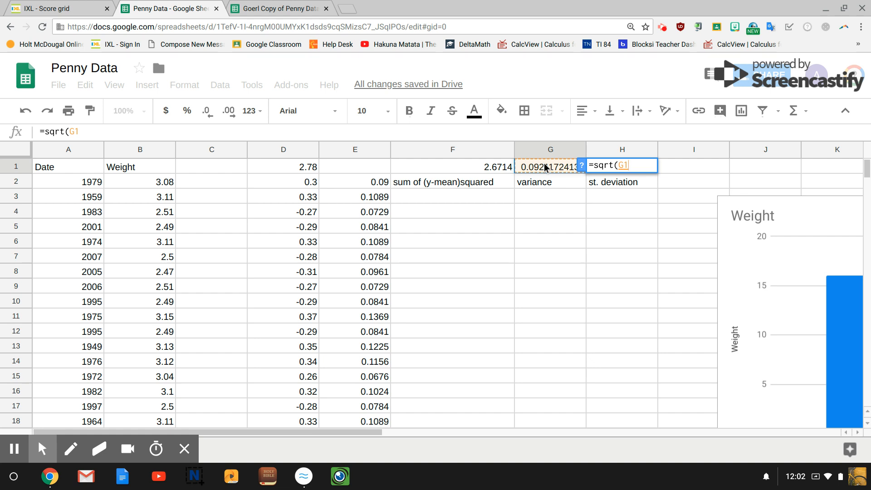
type(")")
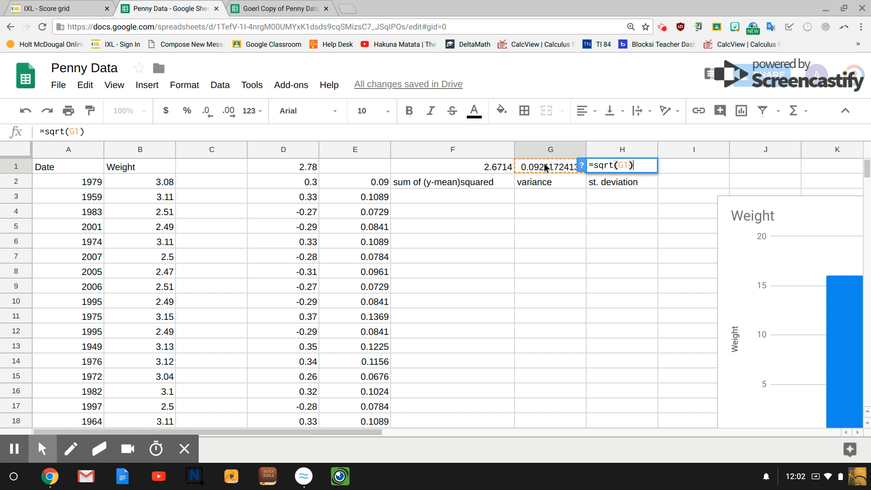
key("Return")
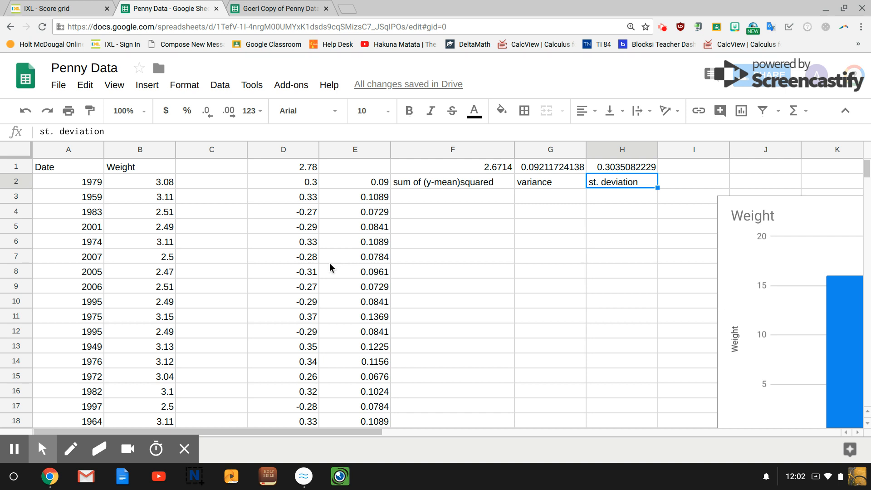
Compute the standard deviation of the weights directly in cell G8 with the formula =stdev(B2:B31)
left_click(542, 275)
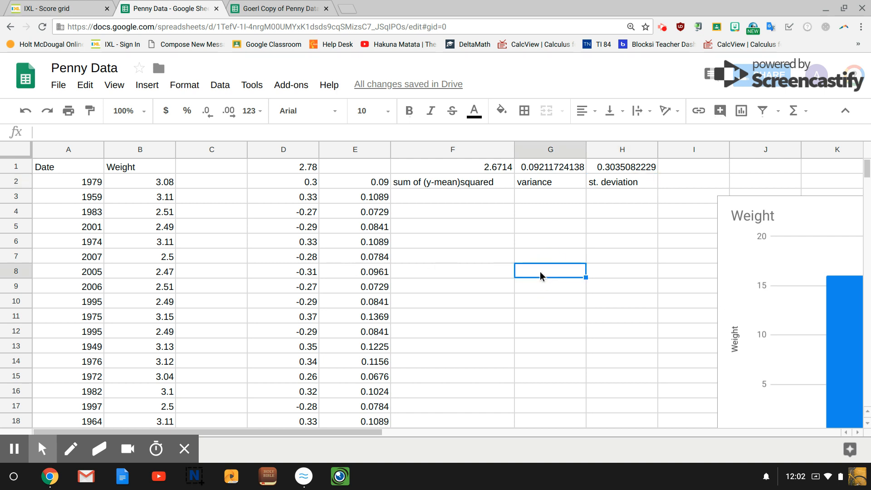
type("=st")
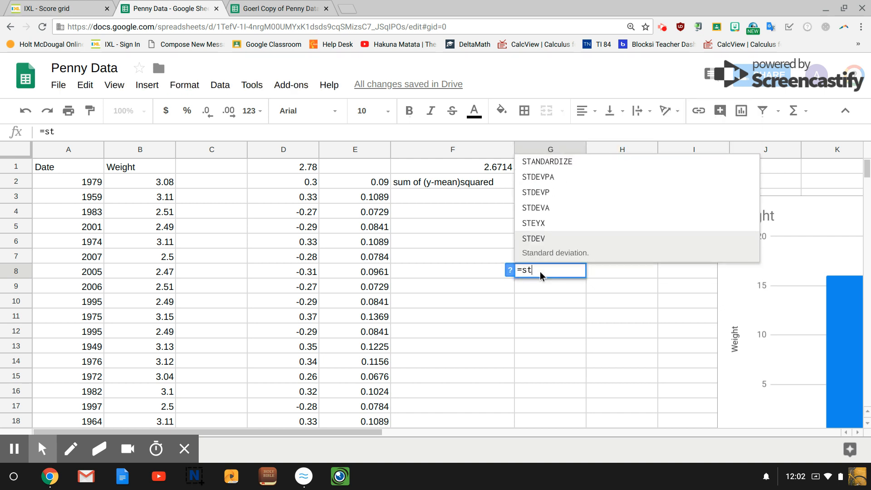
type("dev")
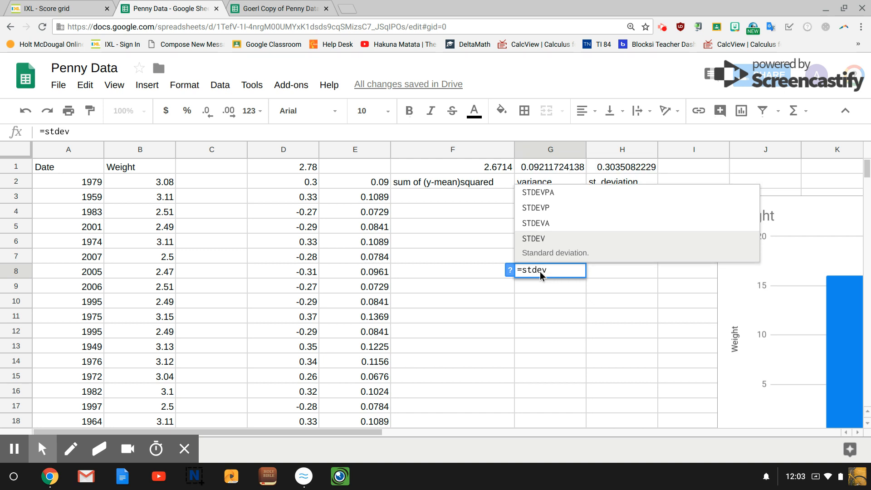
type("(")
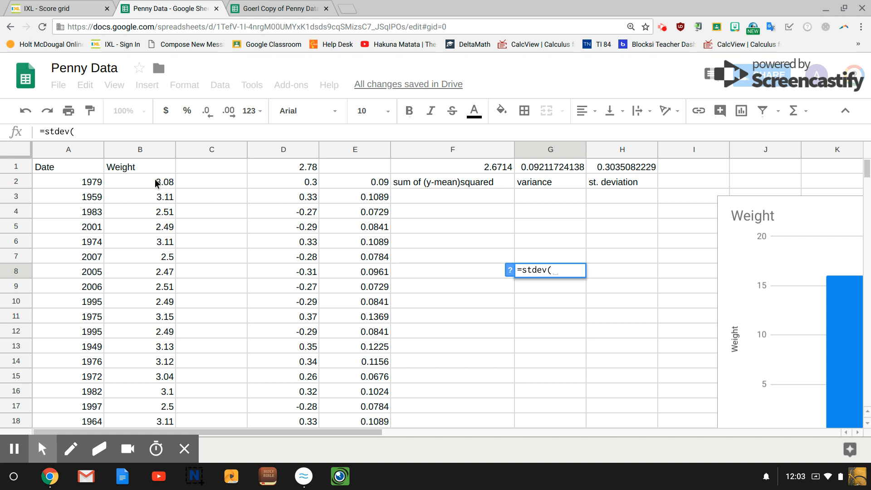
mouse_move(157, 183)
left_mouse_down()
mouse_move(159, 418)
mouse_move(148, 317)
left_mouse_up()
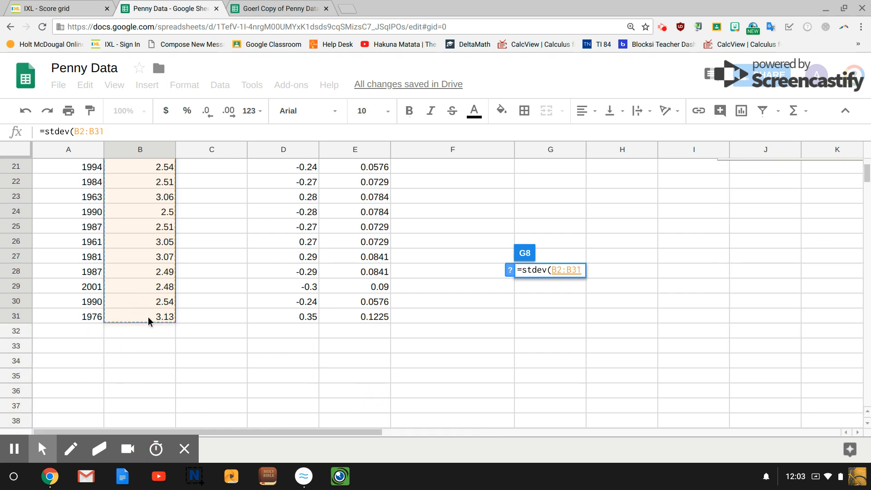
type(")")
key("Return")
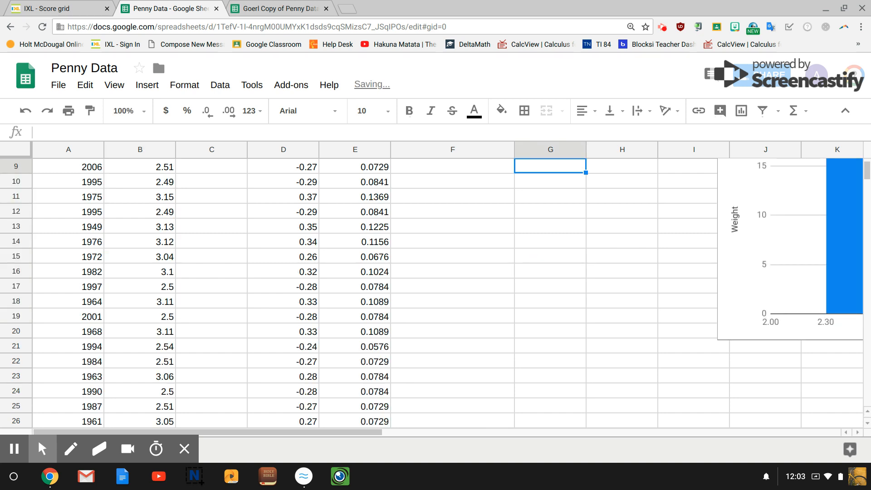
scroll(521, 277, "up", 3)
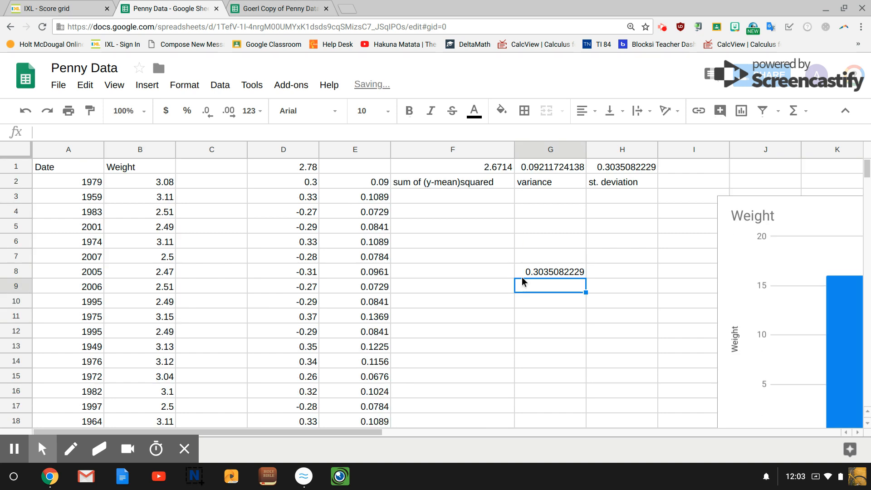
left_click(530, 274)
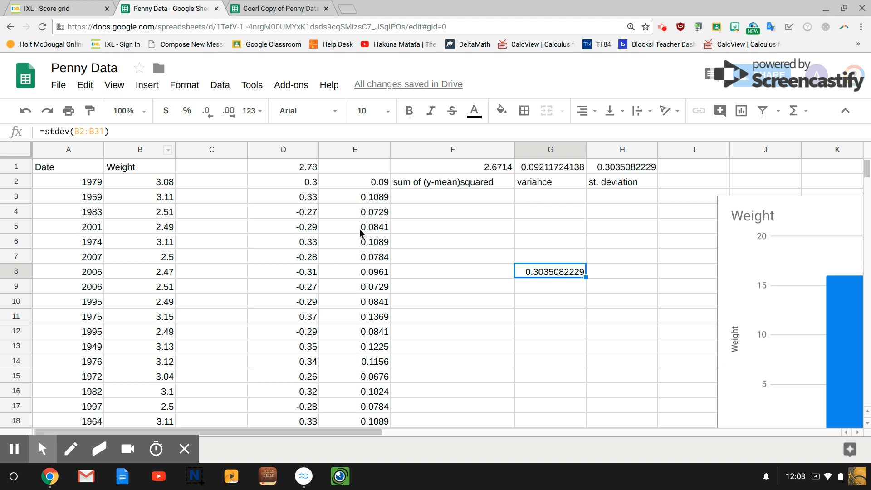
left_click(662, 28)
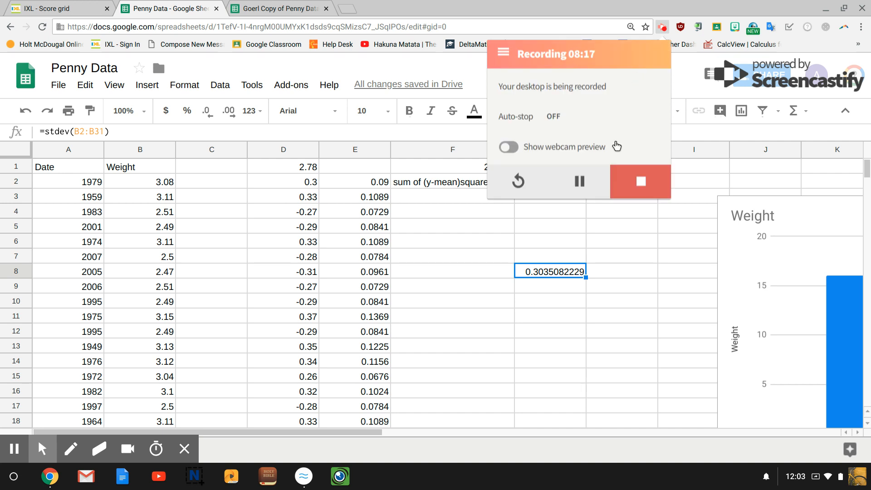